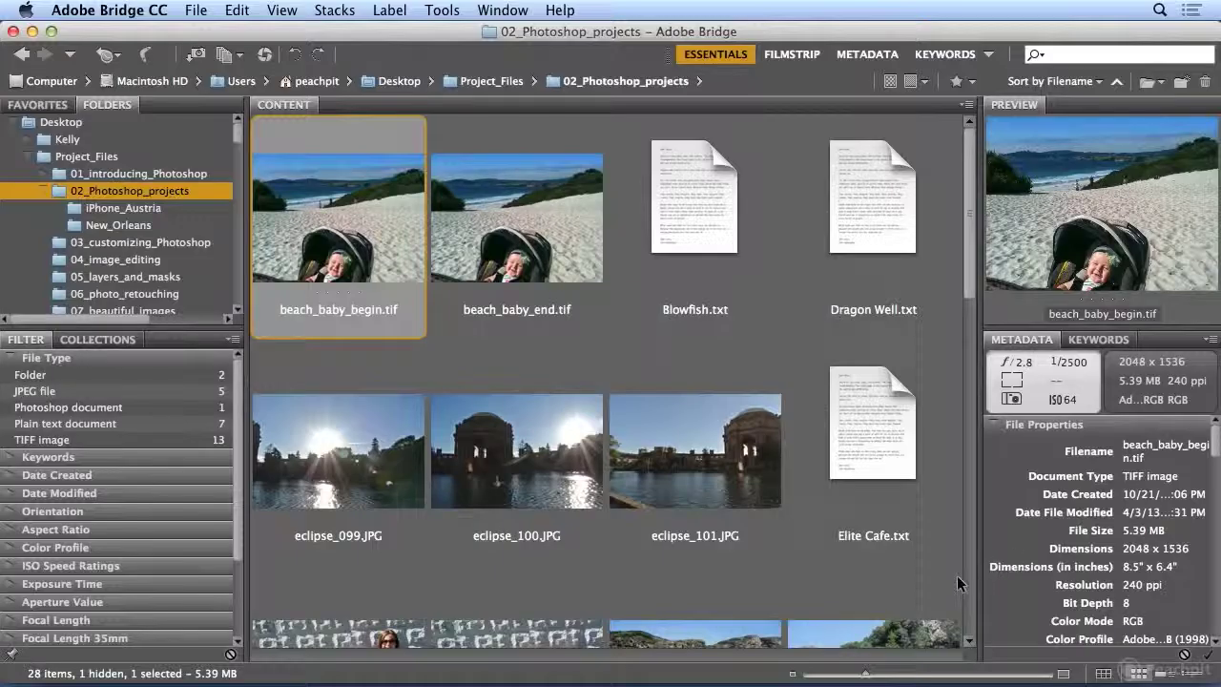
Step: Browse the 02_Photoshop_projects thumbnails, jumping ahead to the files starting with h
left_click(747, 484)
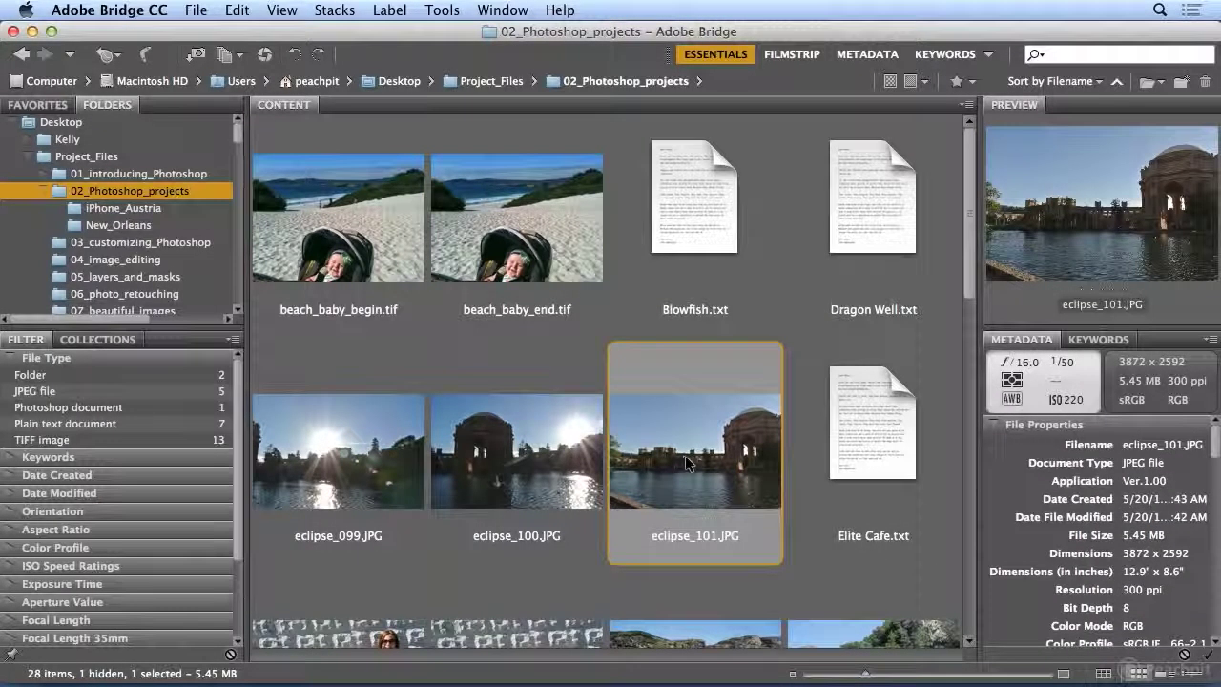
key("h")
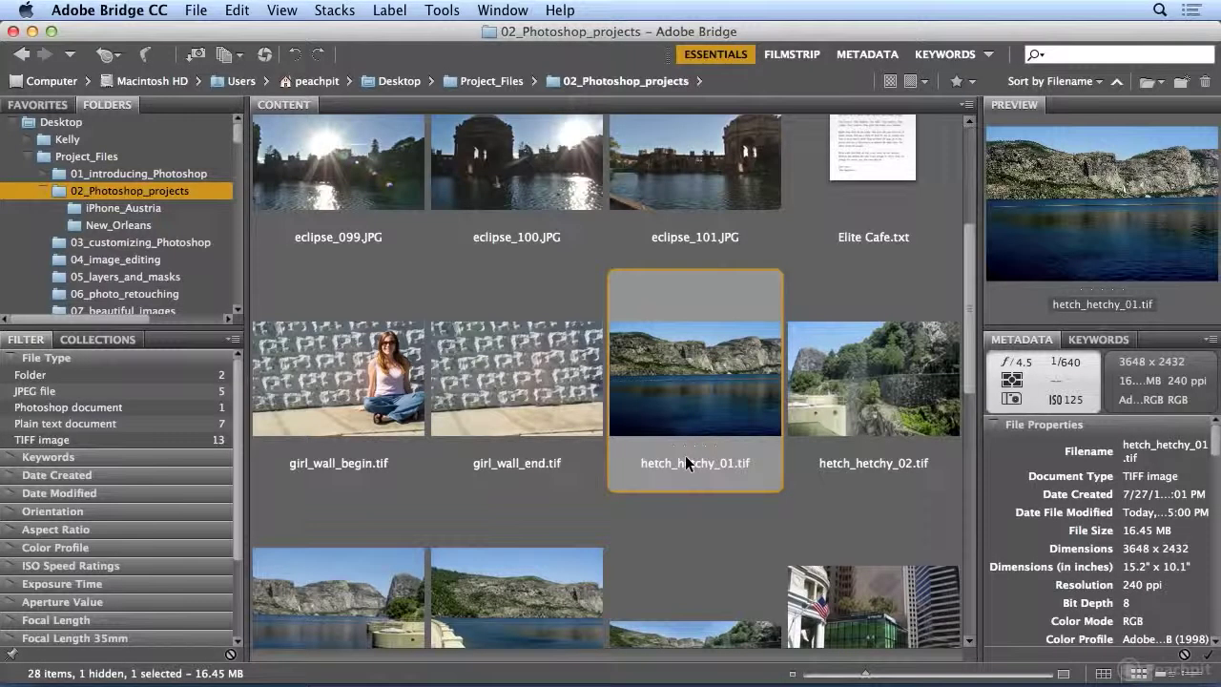
key("Right")
key("o")
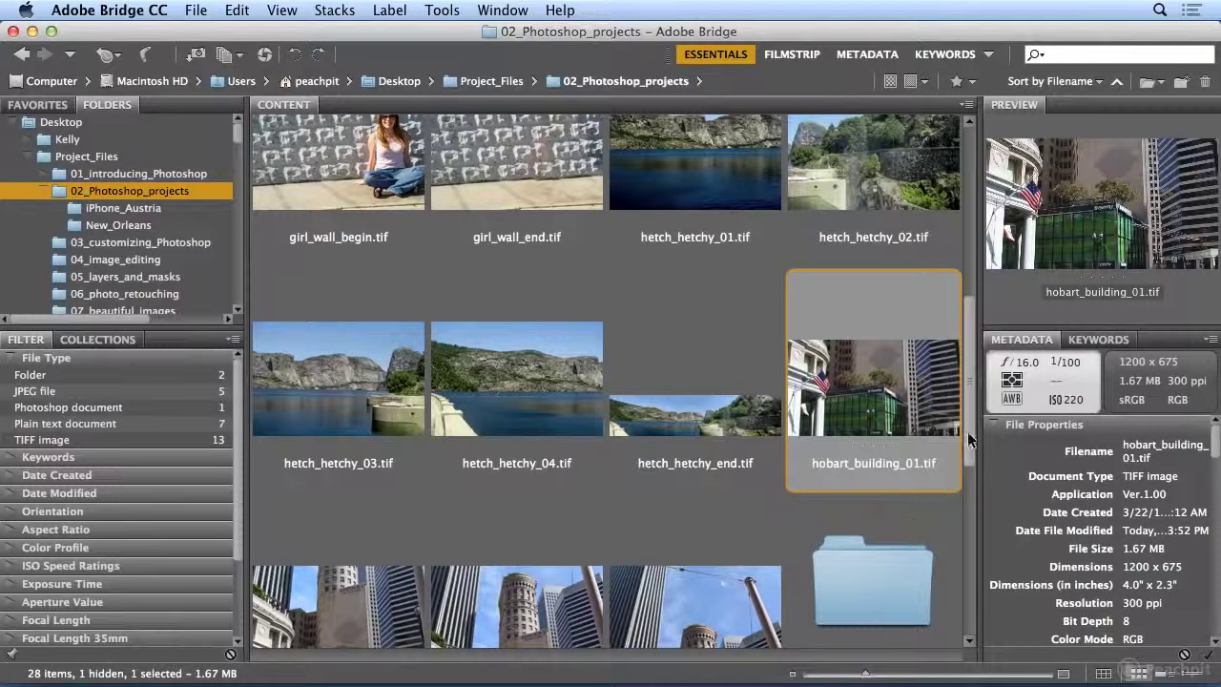
scroll(967, 443, "down", 1)
left_click_drag(967, 437, 966, 474)
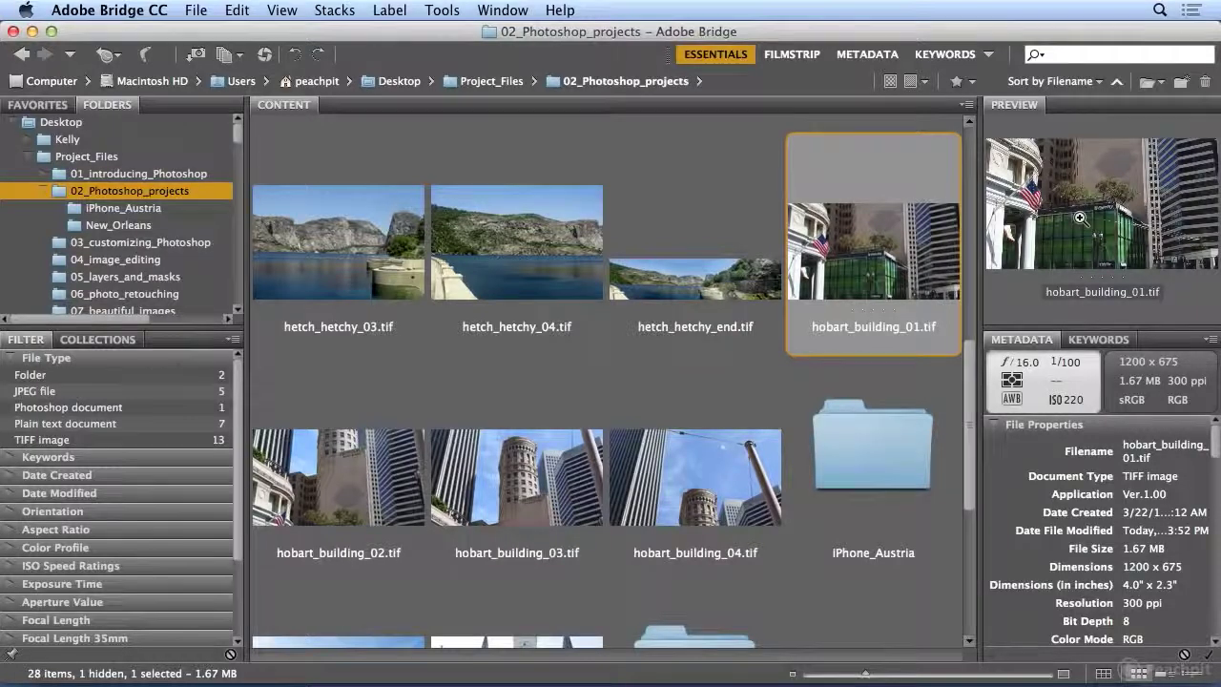
Step: Preview hobart_building_02, 03 and 04, then compare hobart_building_03 with 04
left_click(314, 490)
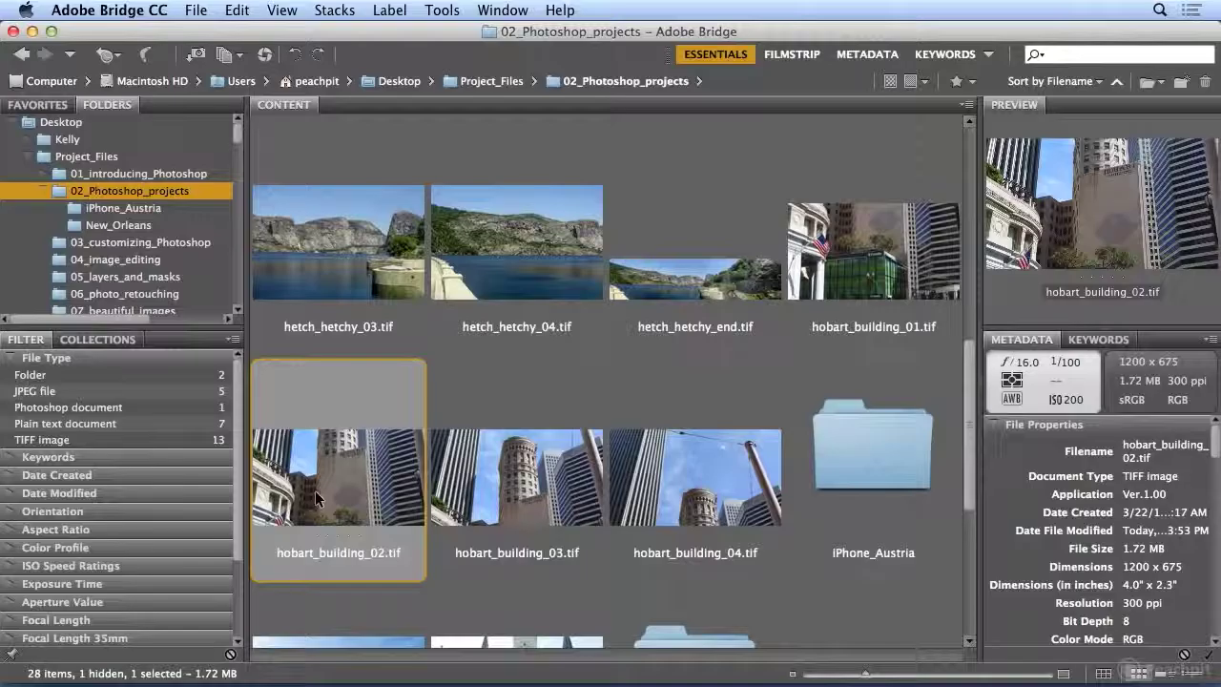
left_click(504, 492)
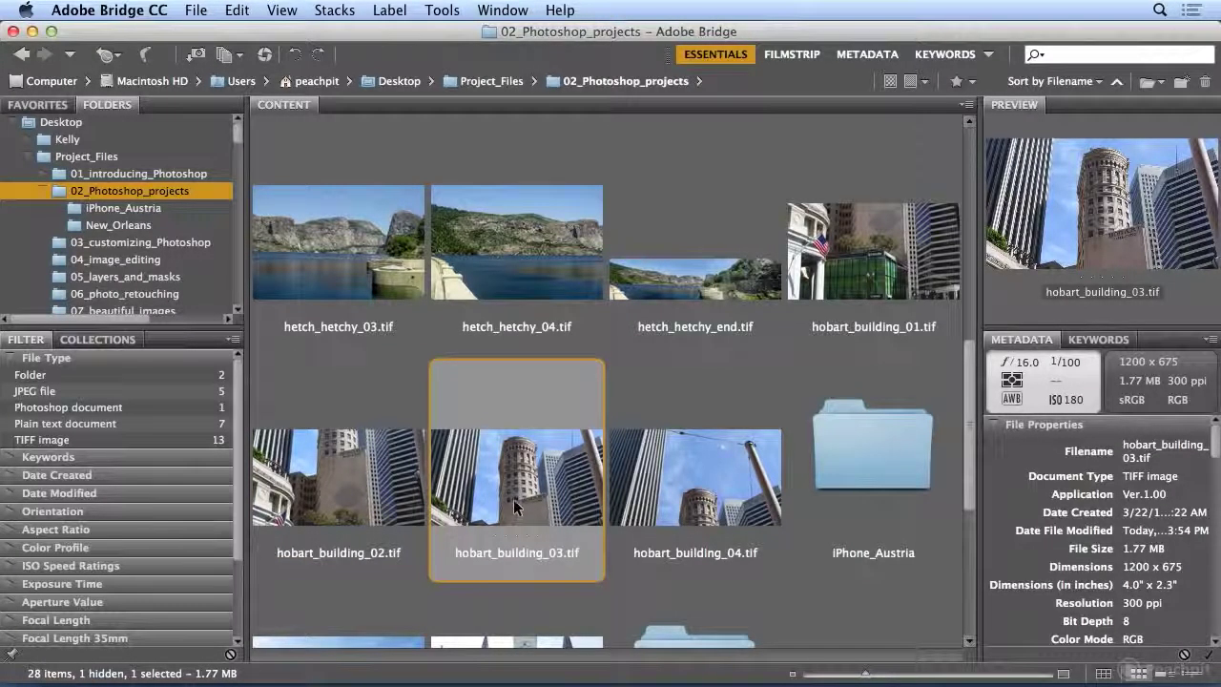
left_click(655, 481)
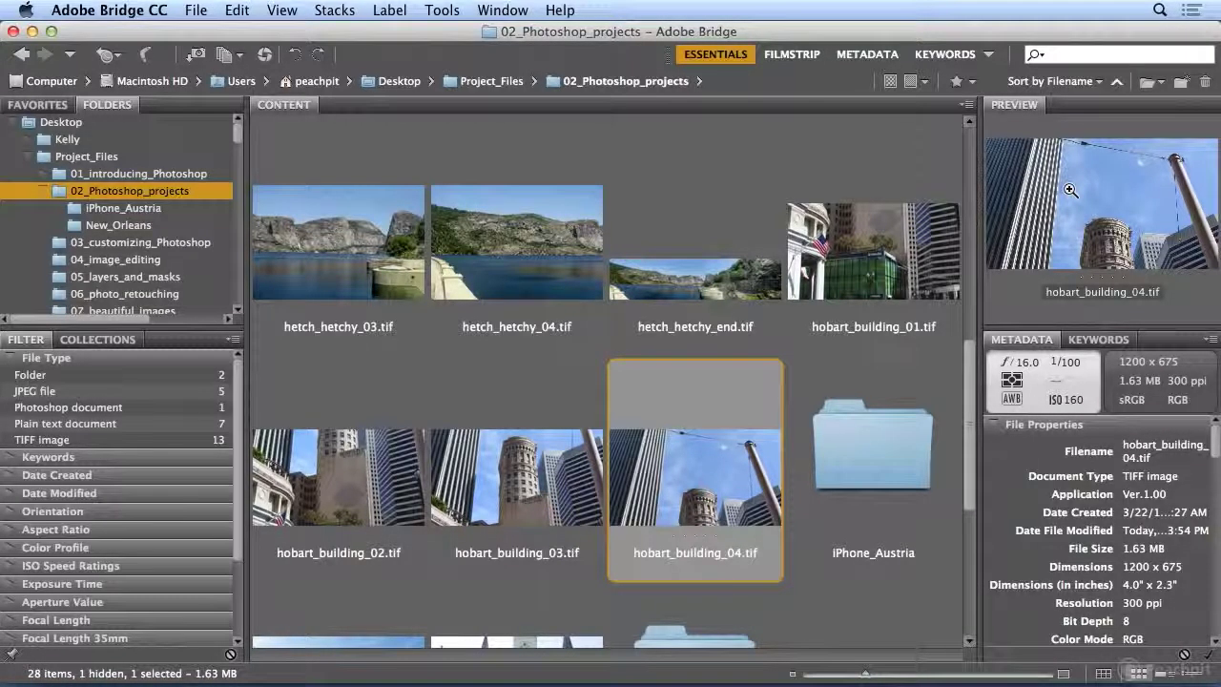
left_click(485, 462)
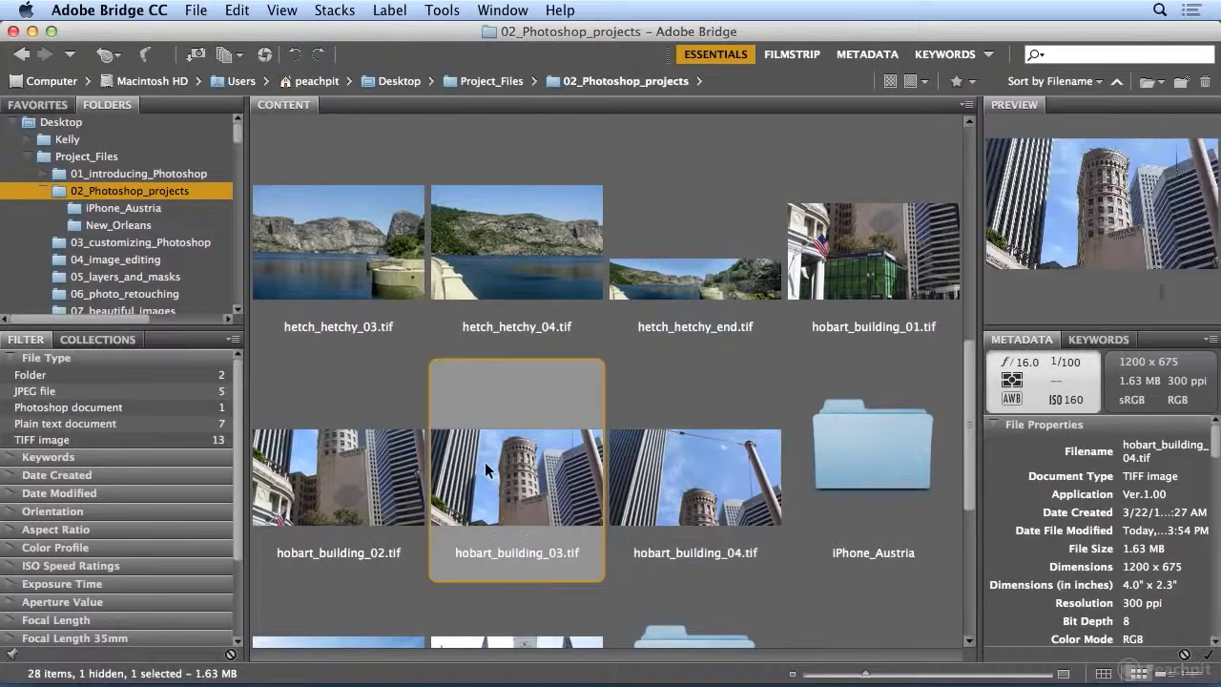
left_click(753, 465)
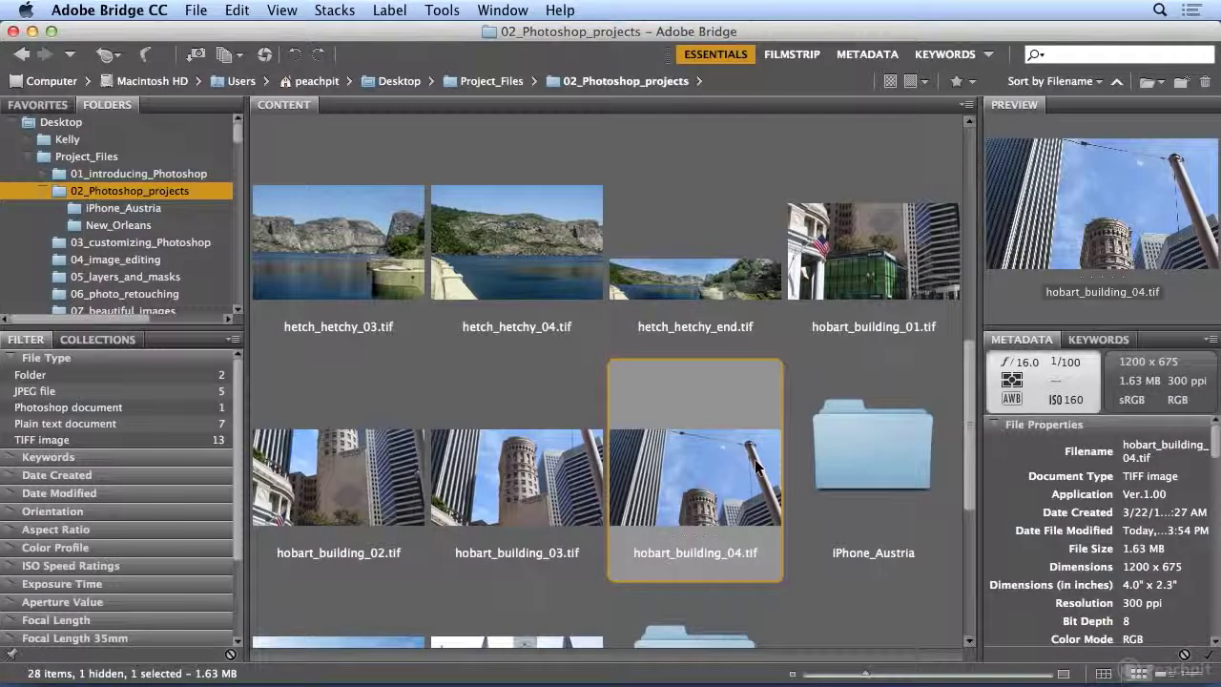
Step: Select hobart_building_01.tif through hobart_building_04.tif together
left_click(860, 258, "shift")
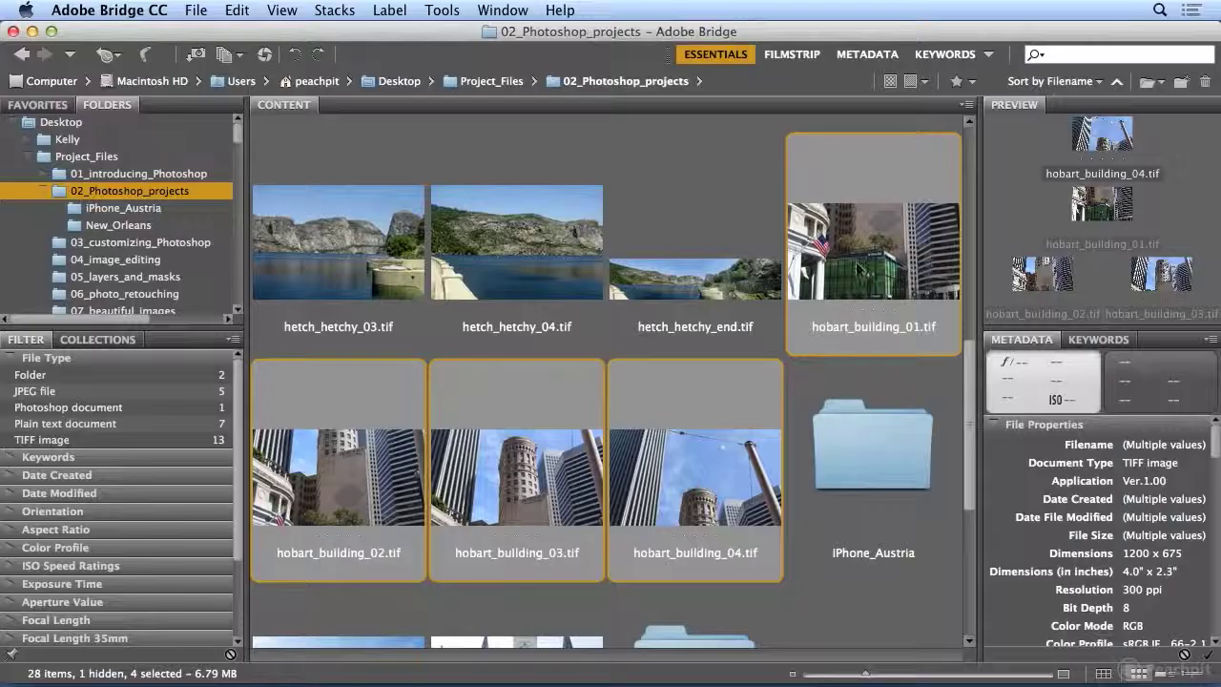
left_click(856, 260)
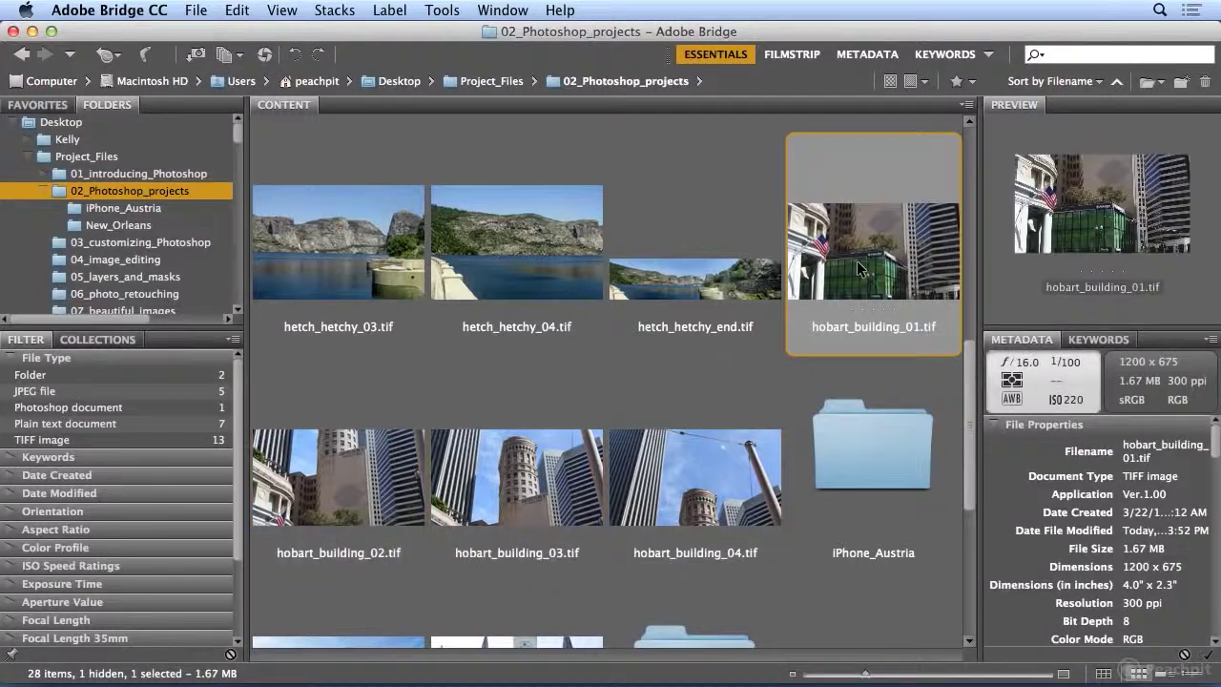
left_click(740, 472, "shift")
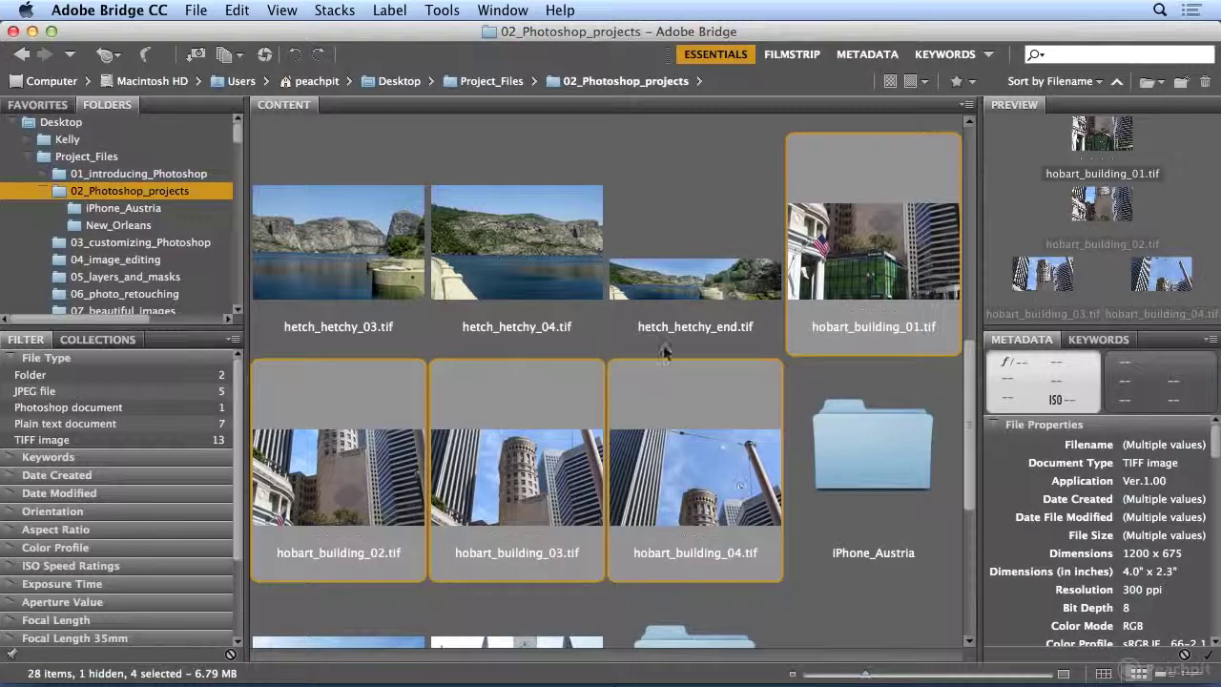
Step: Send the four selected files to Photoshop's Photomerge from Bridge's Tools > Photoshop menu
left_click(442, 10)
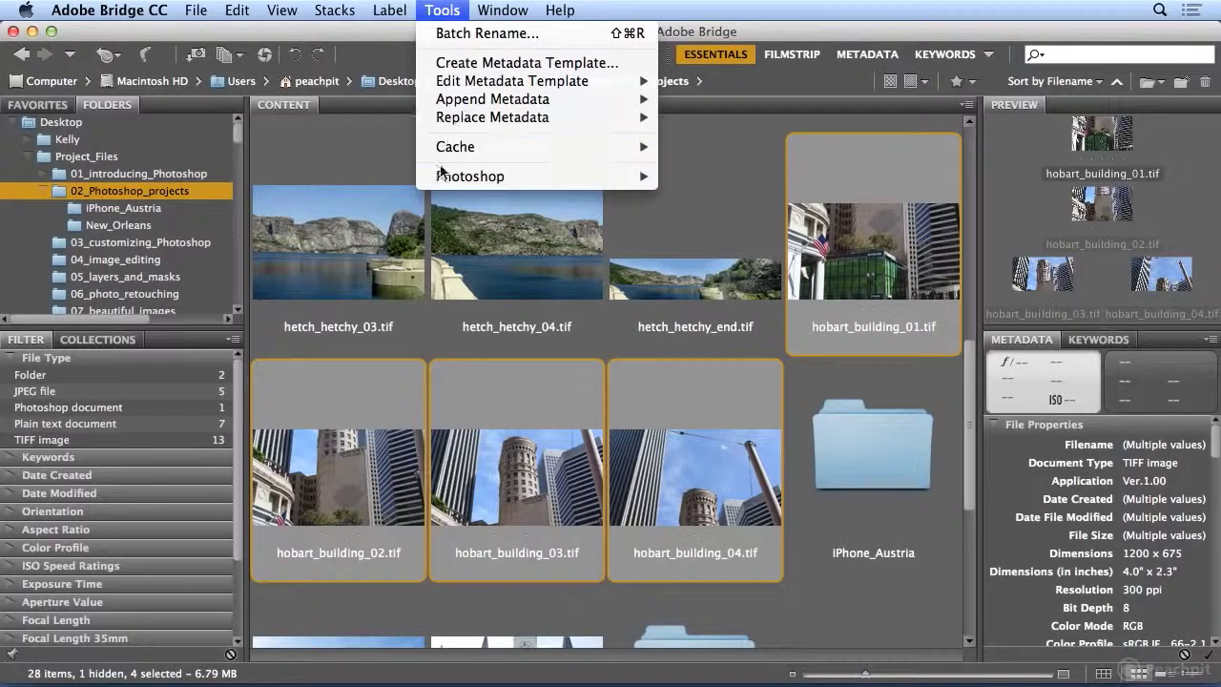
mouse_move(444, 176)
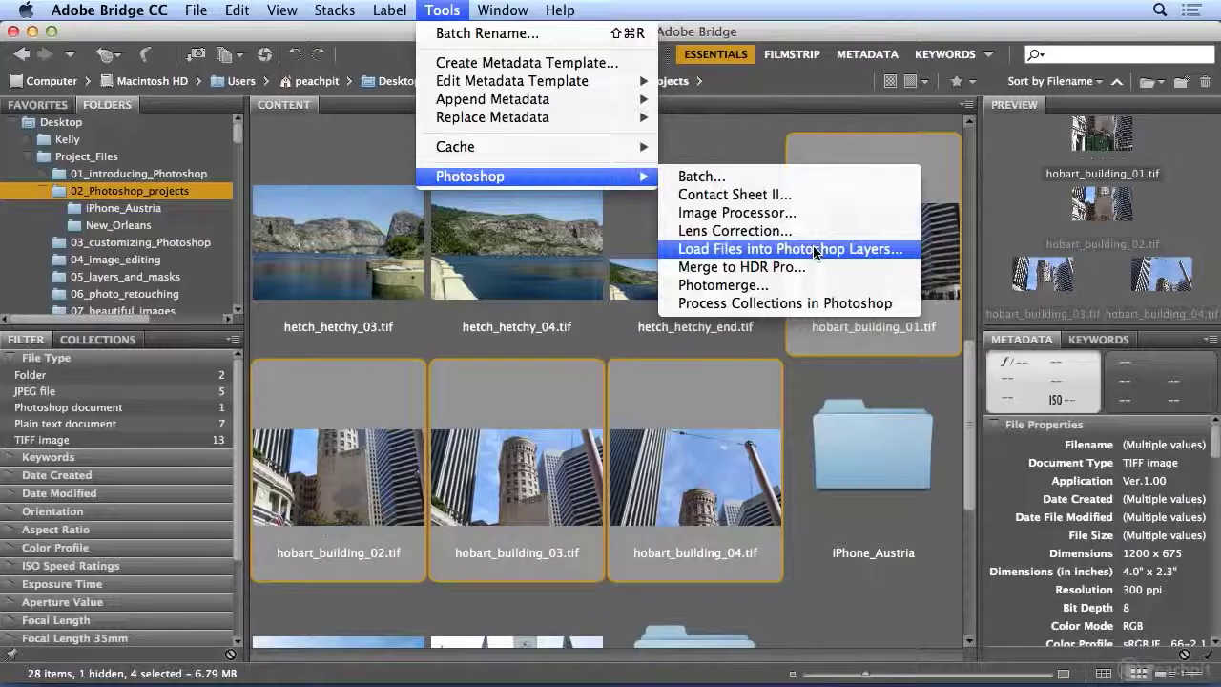
left_click(813, 287)
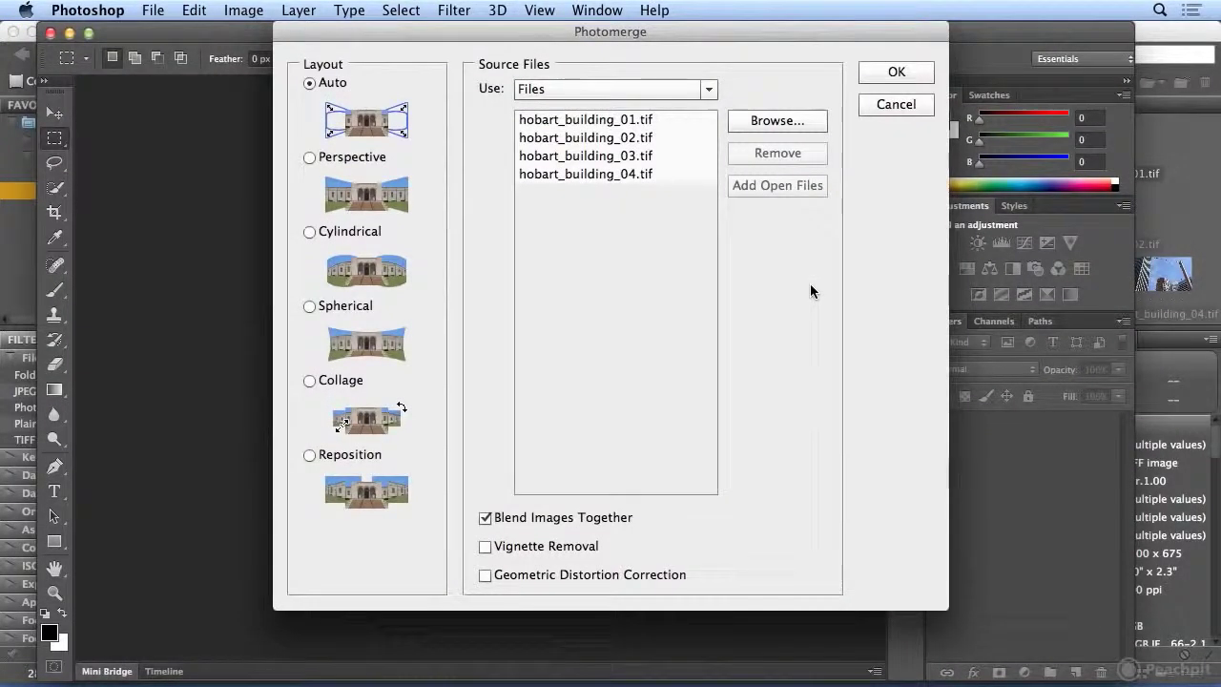
Step: Run Photomerge with Auto layout and Blend Images Together to create Untitled_Panorama1
left_click(864, 77)
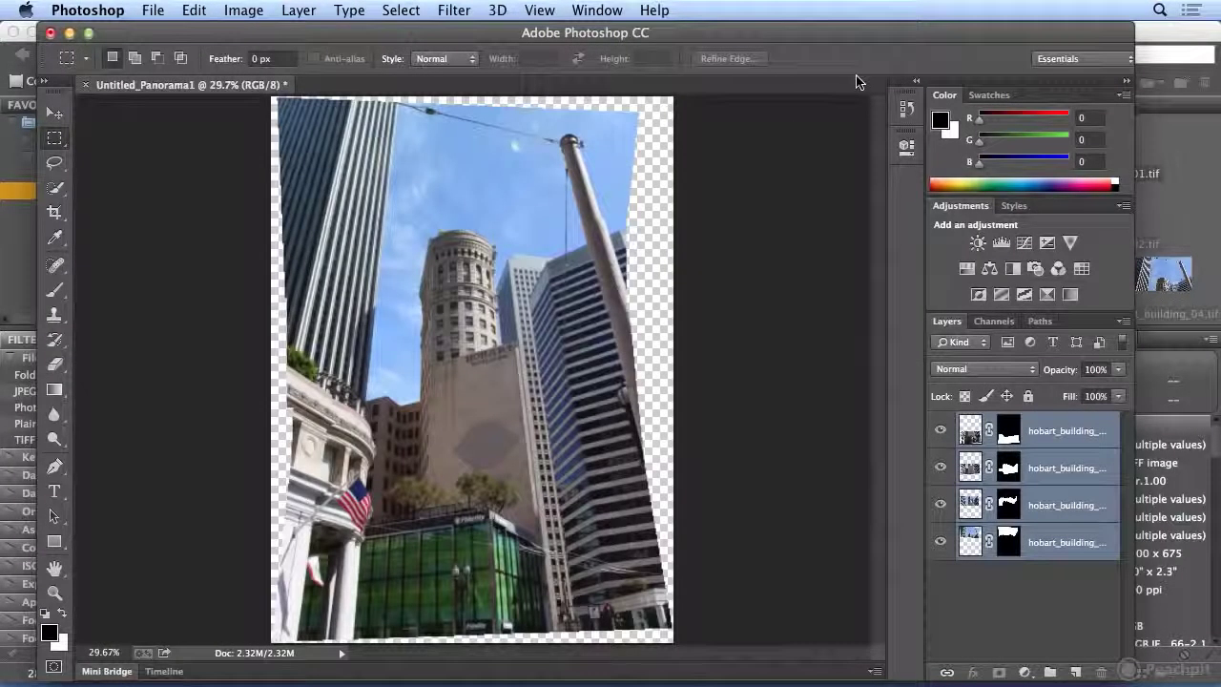
Step: Maximize the window and pull the crop's top-right and bottom-left corners inward, about 4.223 × 6.367 inches
left_click(89, 33)
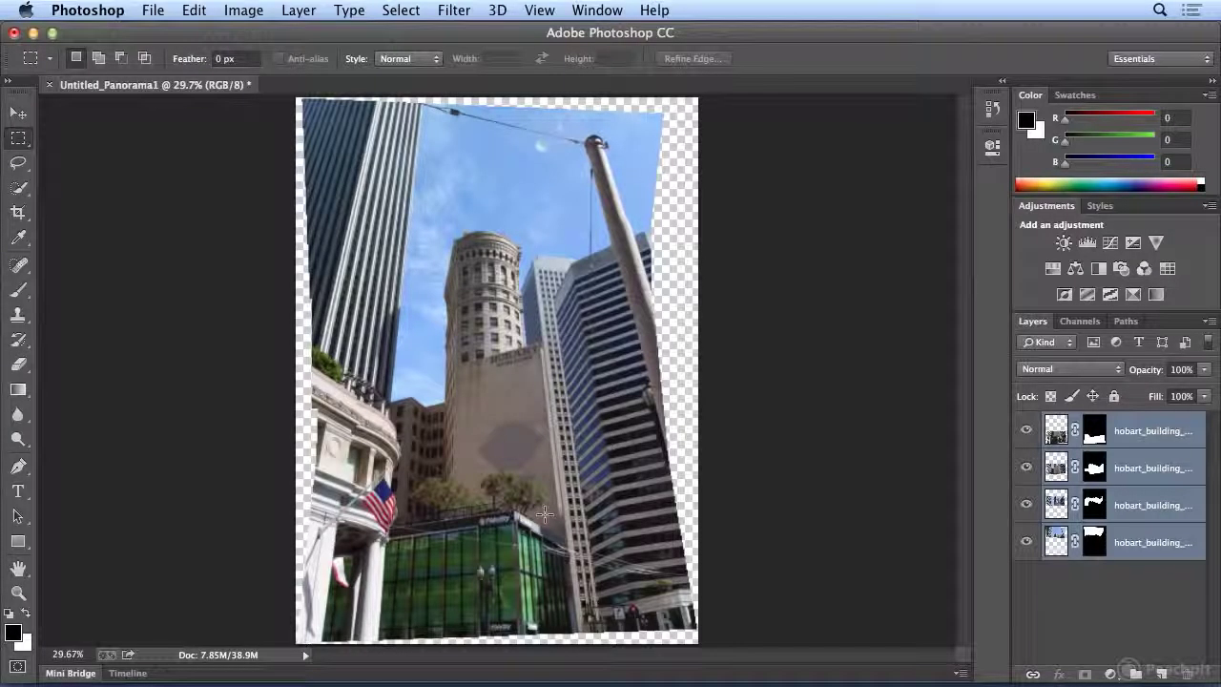
key("c")
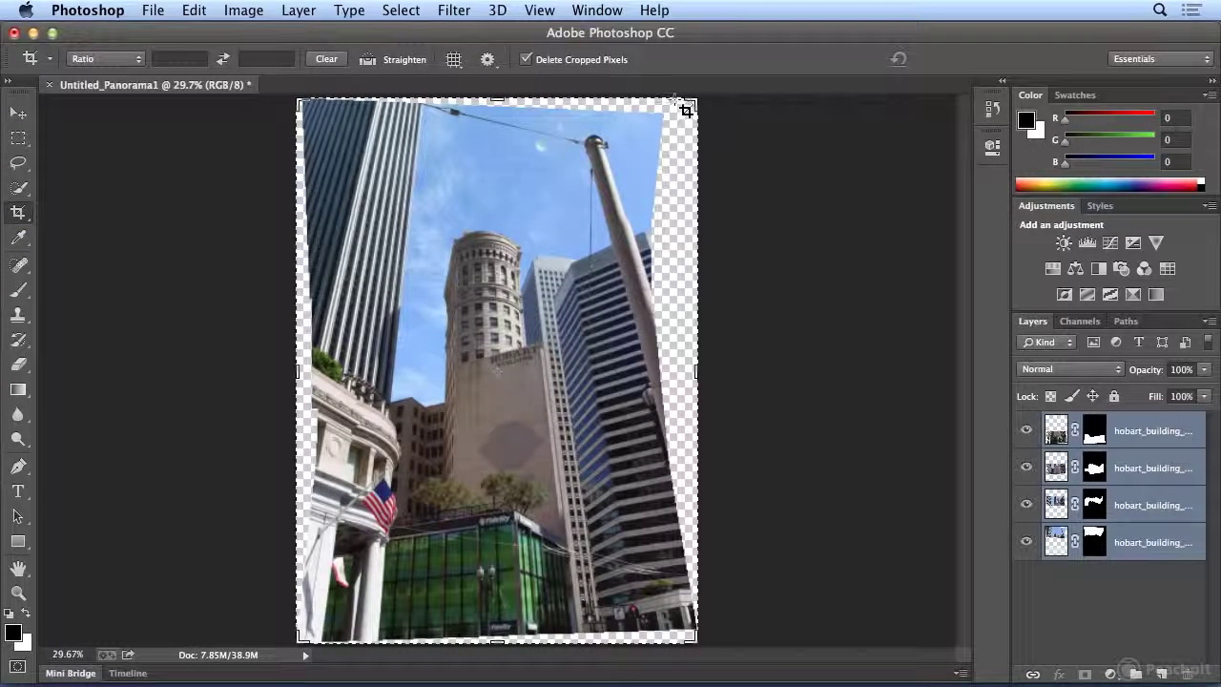
left_click_drag(690, 98, 671, 103)
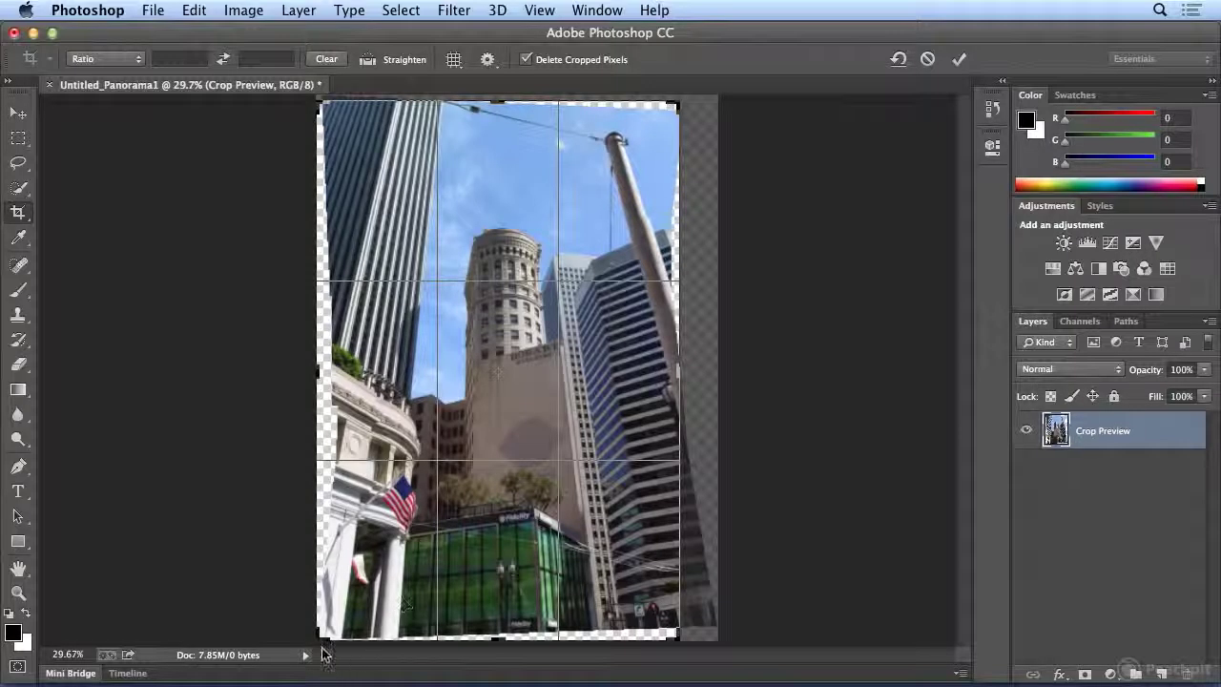
left_click_drag(321, 632, 324, 632)
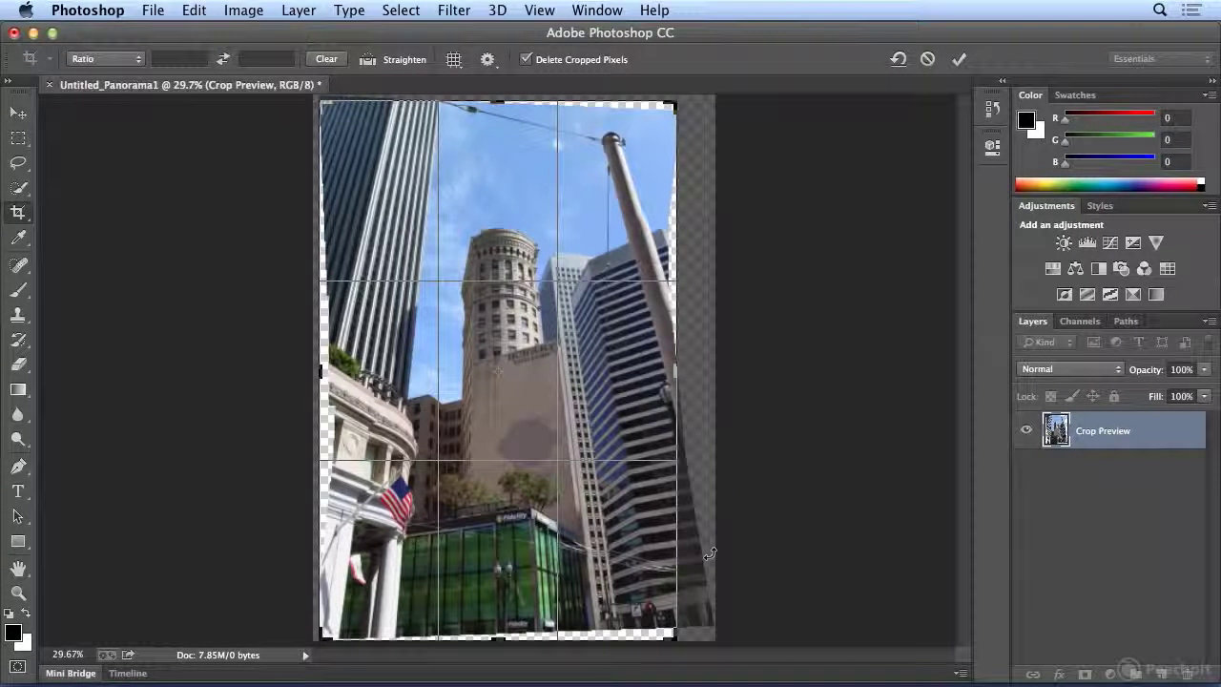
Step: Rotate the crop about -2.2°, then adjust its left, top and right edges to about 4.23 inches wide
mouse_move(706, 554)
left_mouse_down()
mouse_move(714, 545)
mouse_move(706, 565)
left_mouse_up()
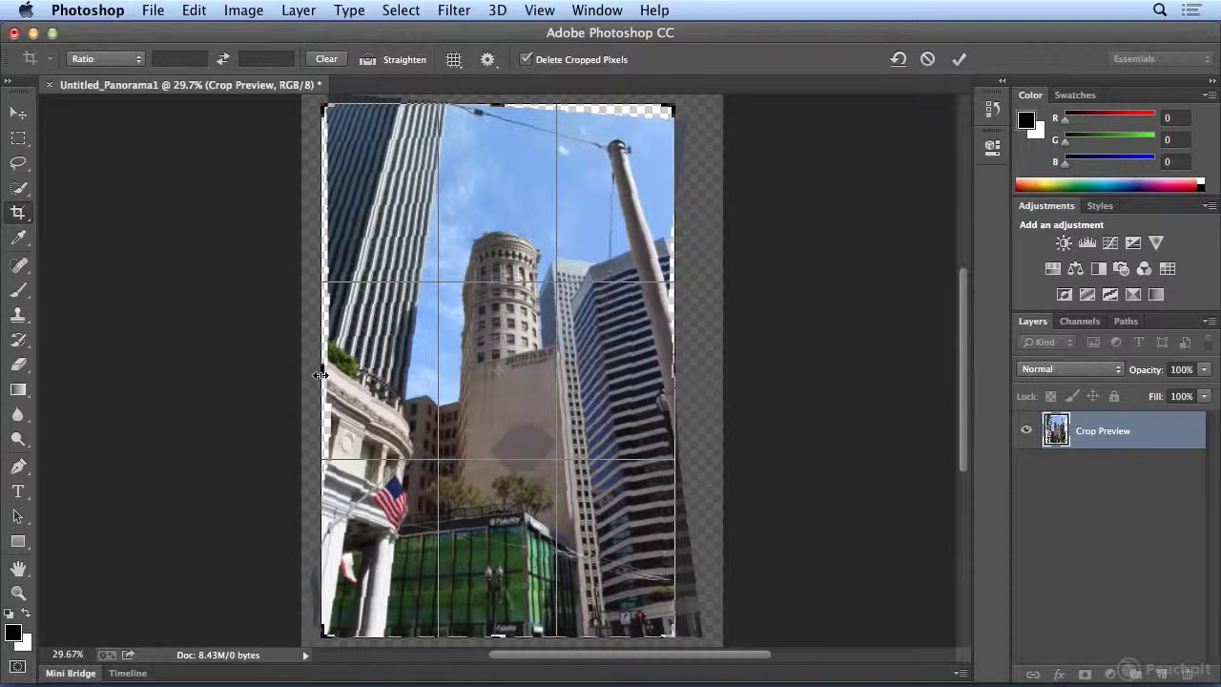
left_click_drag(321, 375, 316, 374)
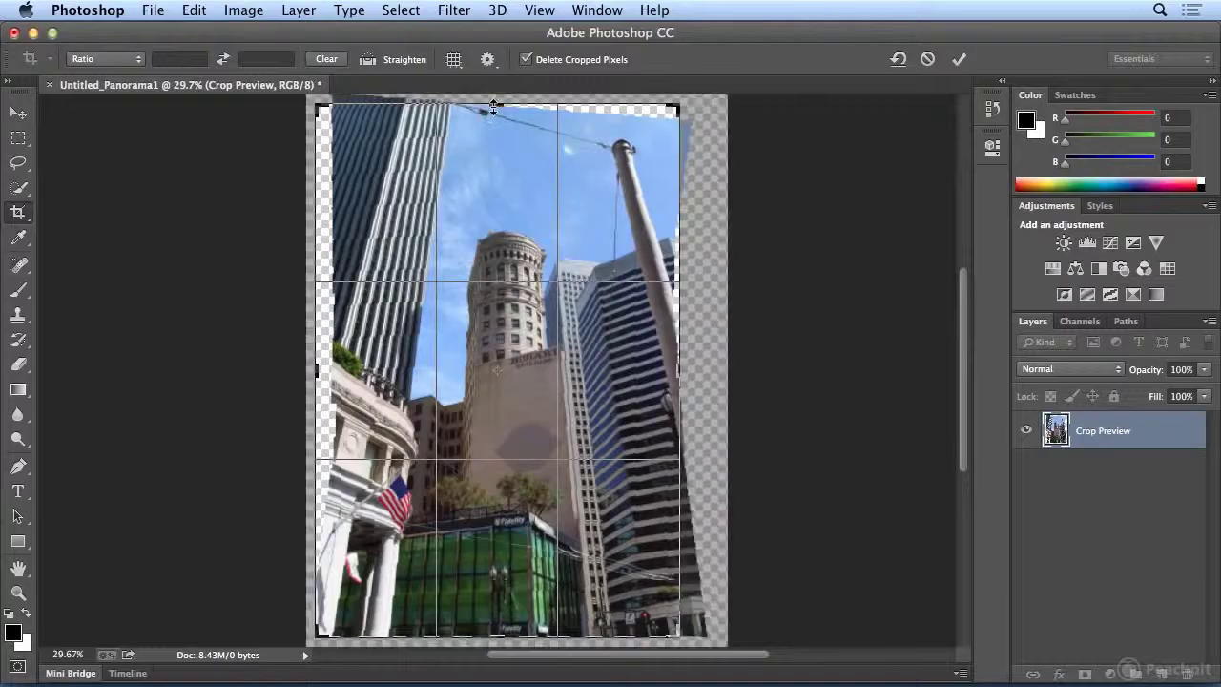
left_click_drag(494, 106, 493, 102)
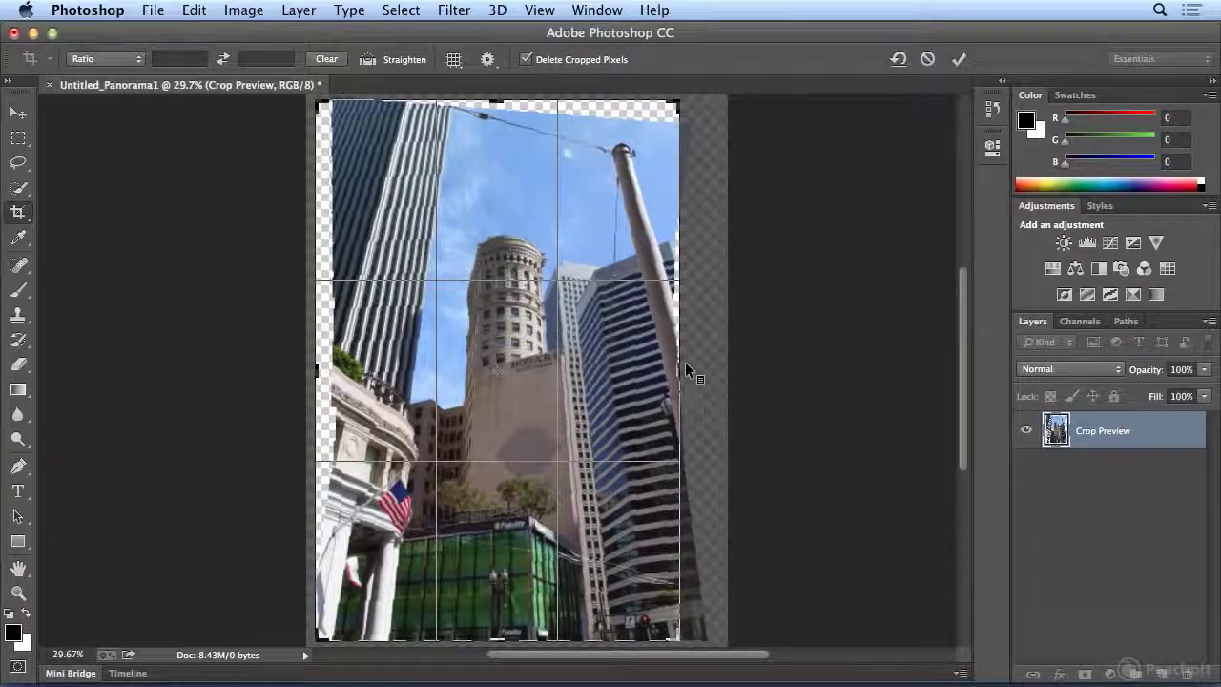
left_click_drag(680, 364, 679, 359)
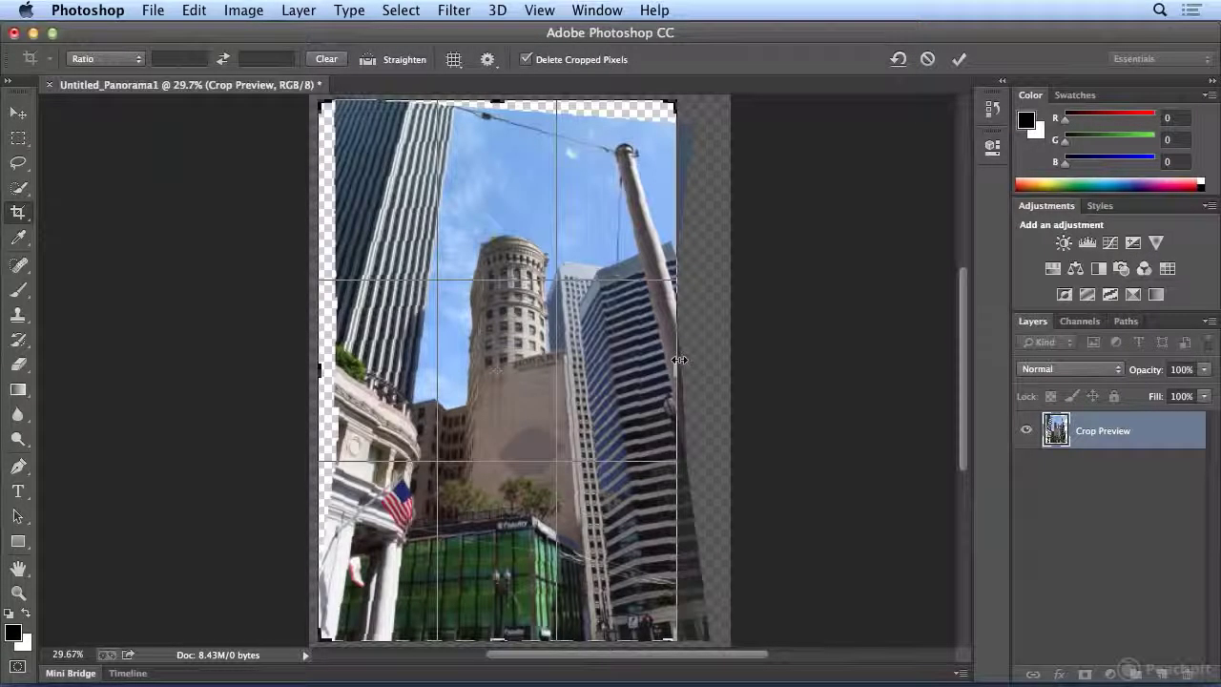
Step: Commit the straightened crop, then recrop with the bottom raised to about 6.34 inches
left_click(958, 60)
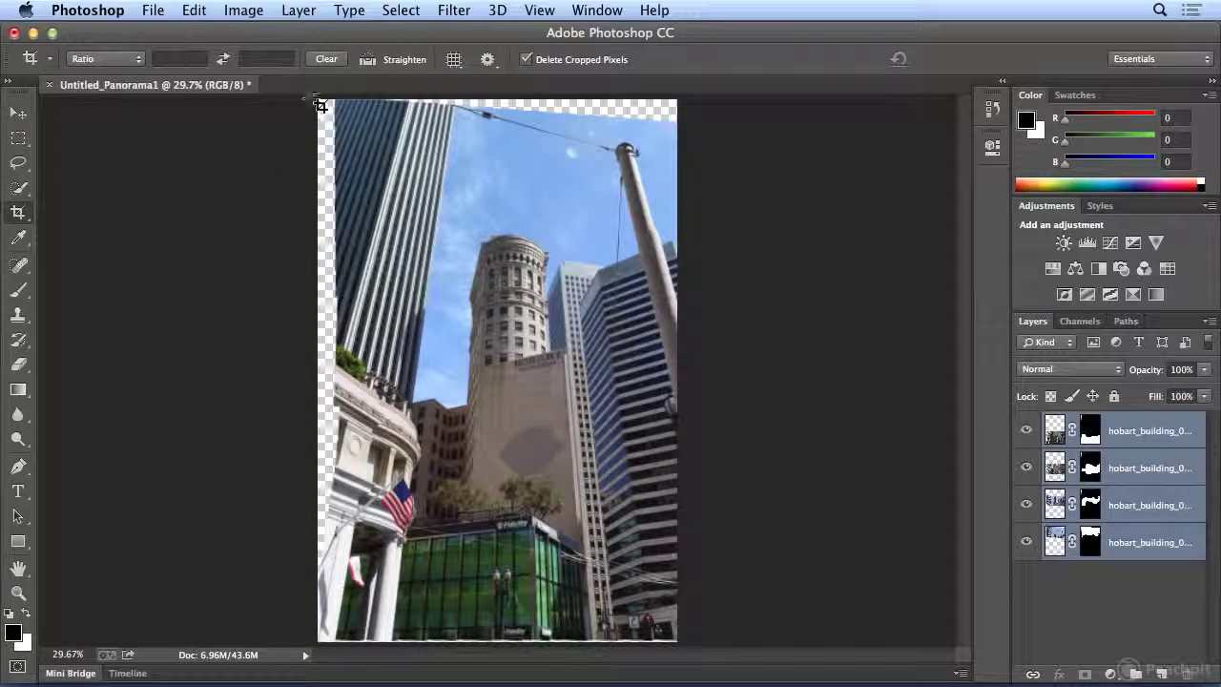
left_click_drag(317, 122, 758, 652)
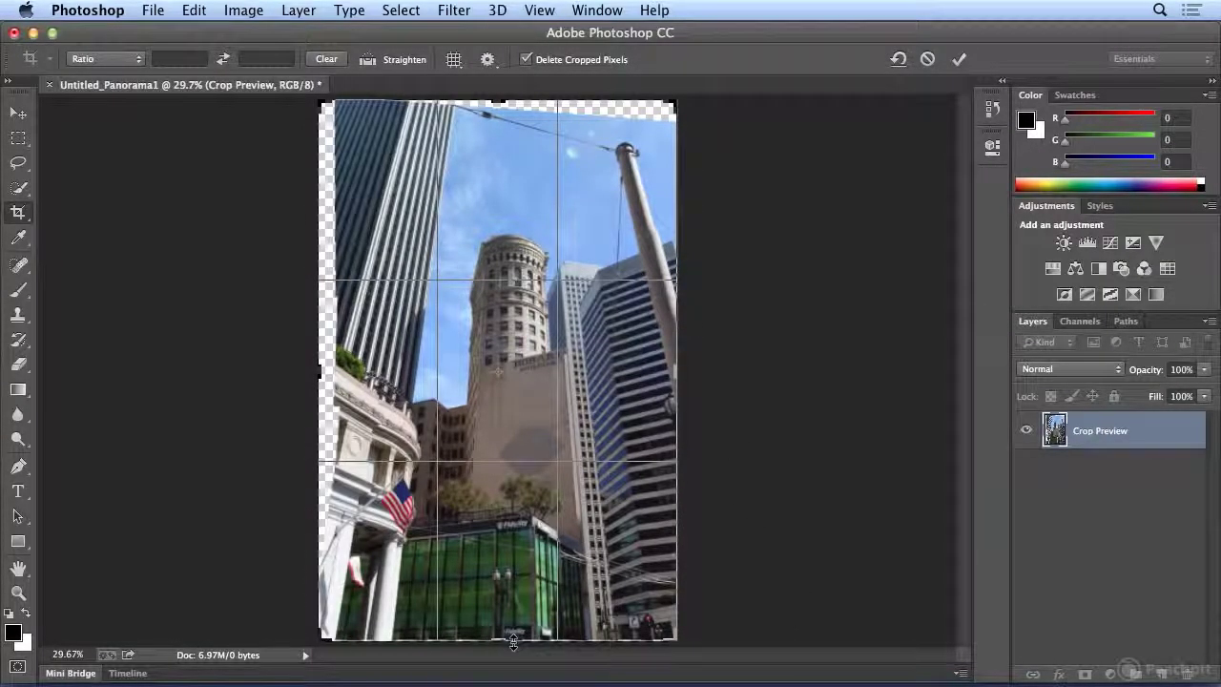
left_click_drag(513, 642, 514, 639)
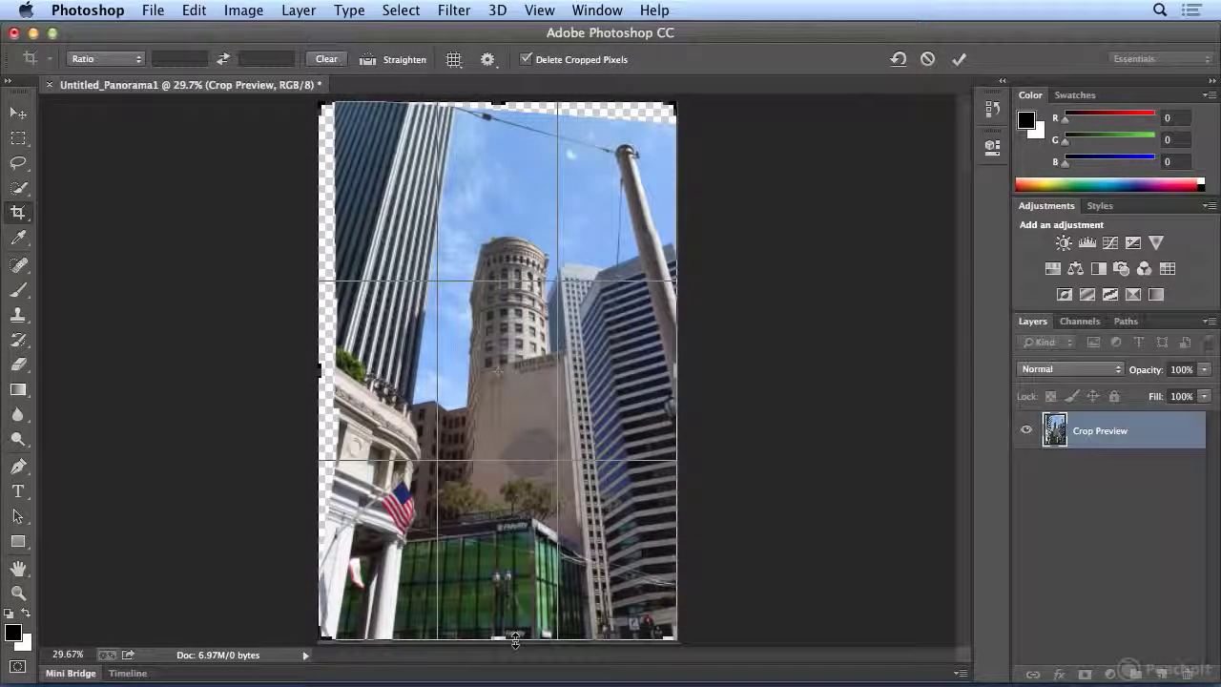
key("Return")
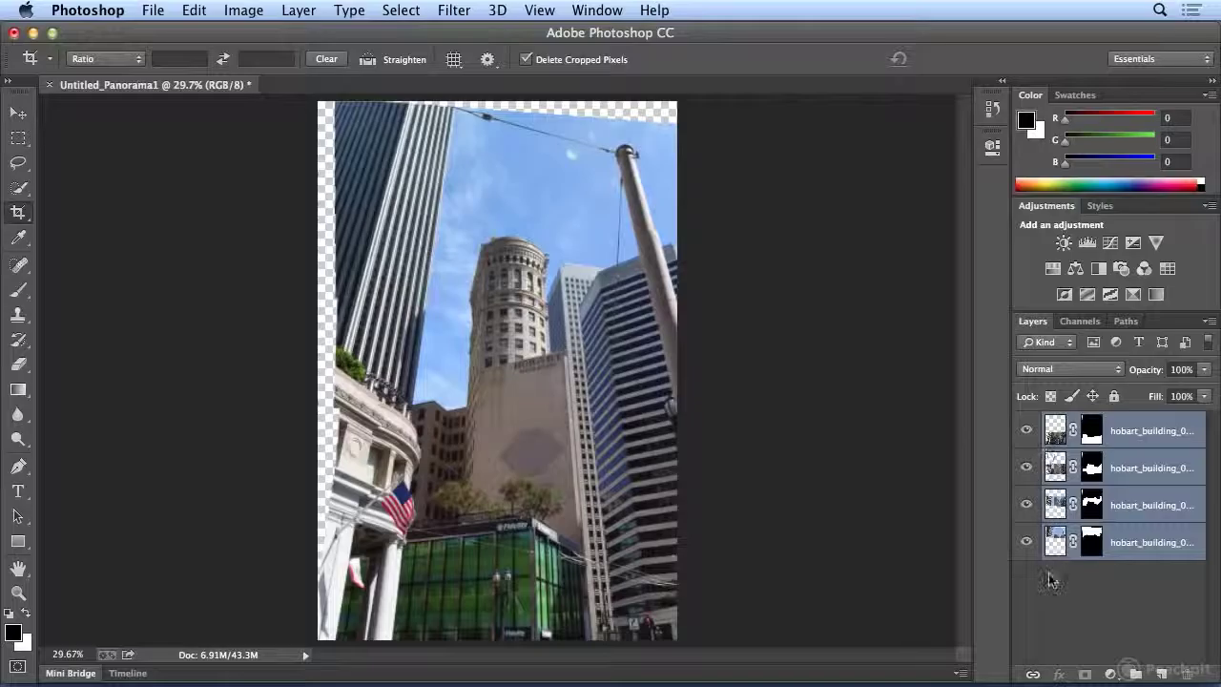
Step: Check each of the top three layer masks, then flatten the panorama into one Background layer
left_click(1093, 431, "shift")
left_click(1094, 432, "shift")
left_click(1092, 469, "shift")
left_click(1093, 476, "shift")
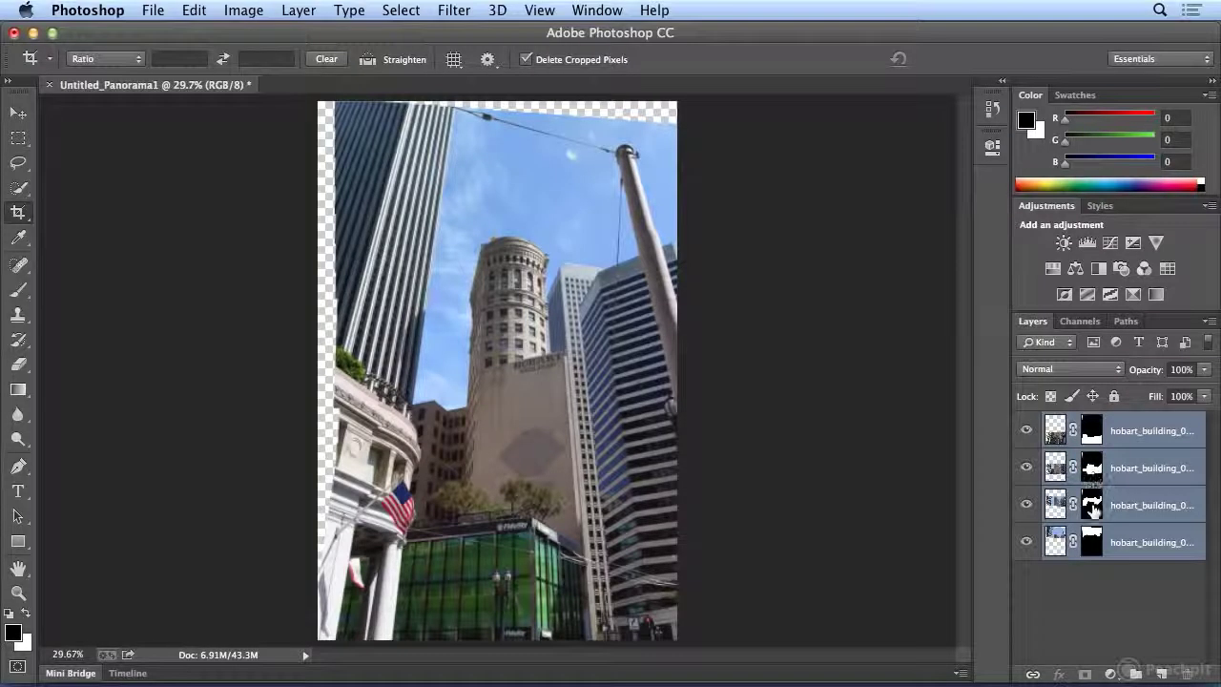
left_click(1092, 502, "shift")
left_click(1094, 504, "shift")
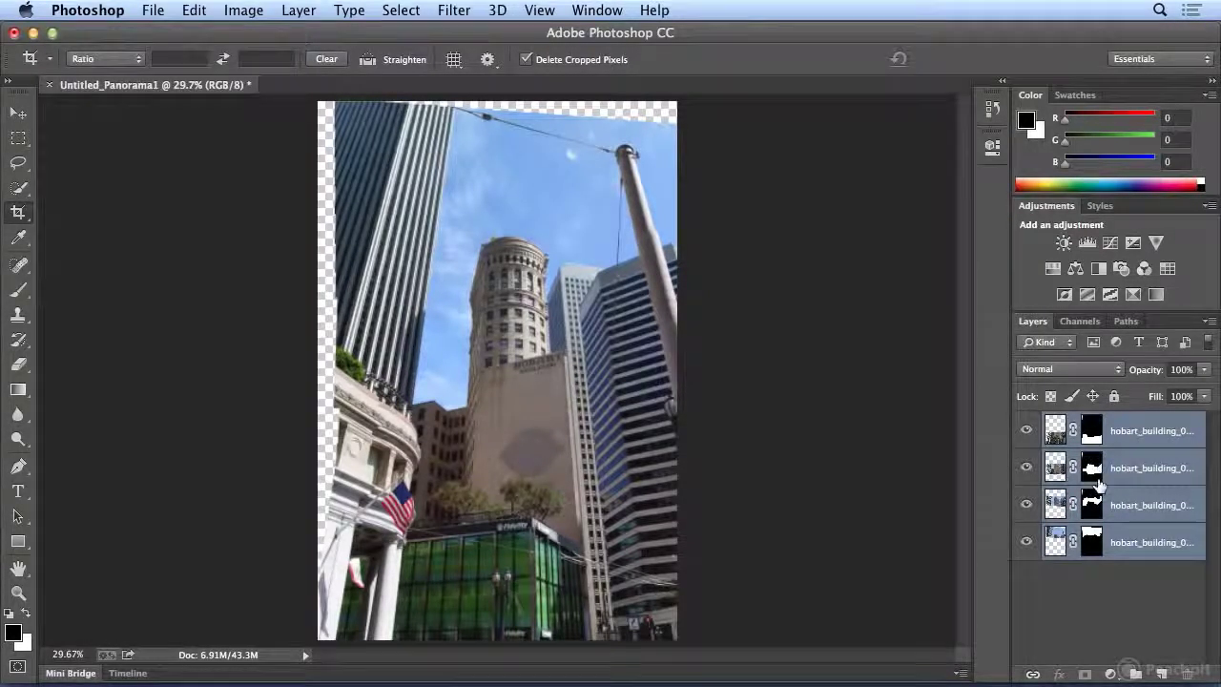
left_click(295, 11)
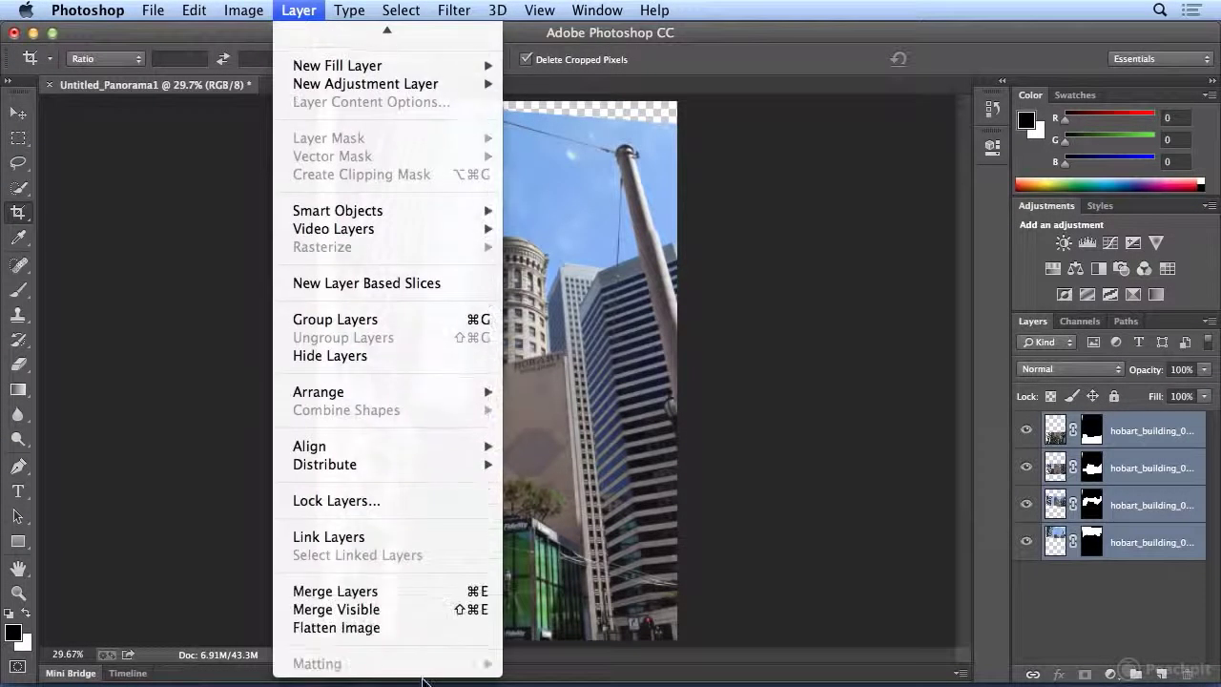
left_click(390, 627)
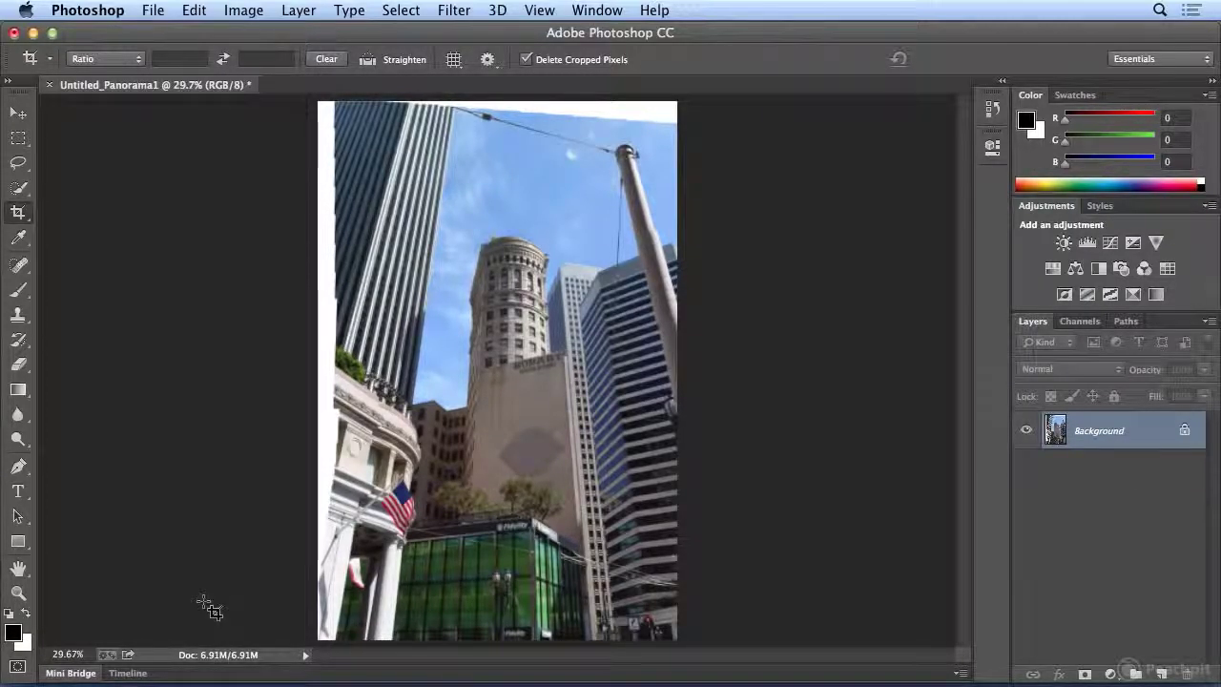
Step: Select the white area along the top edge with the Magic Wand Tool
left_click(21, 189)
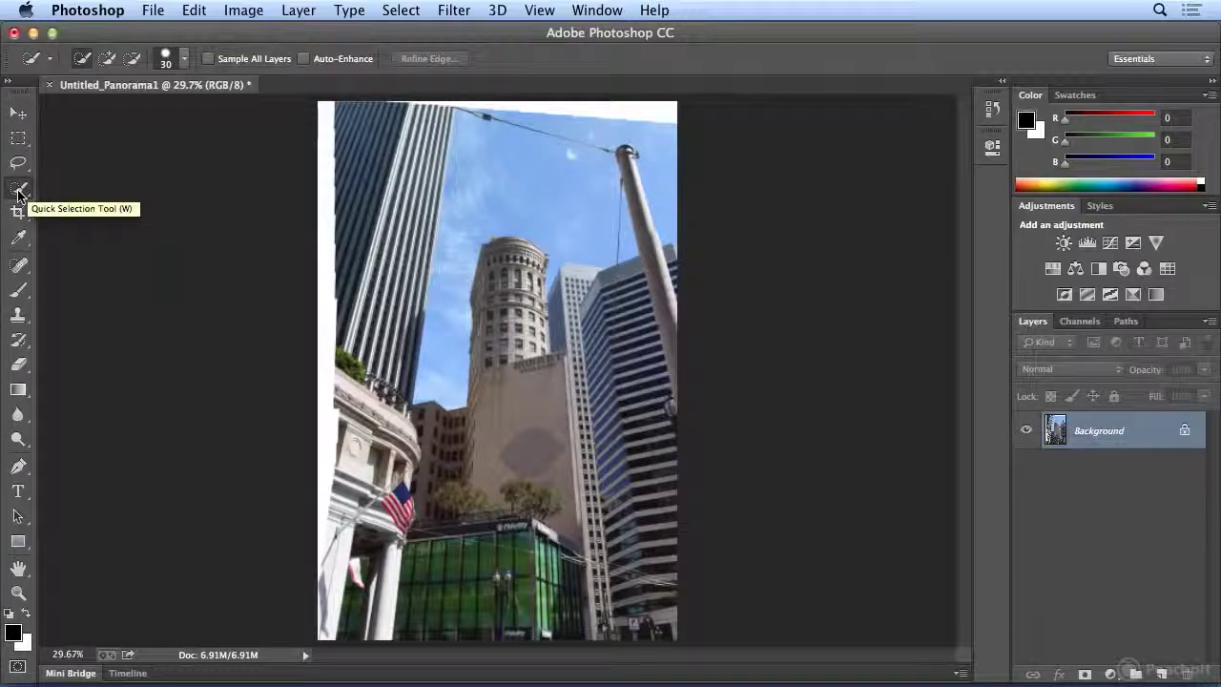
left_click(18, 192)
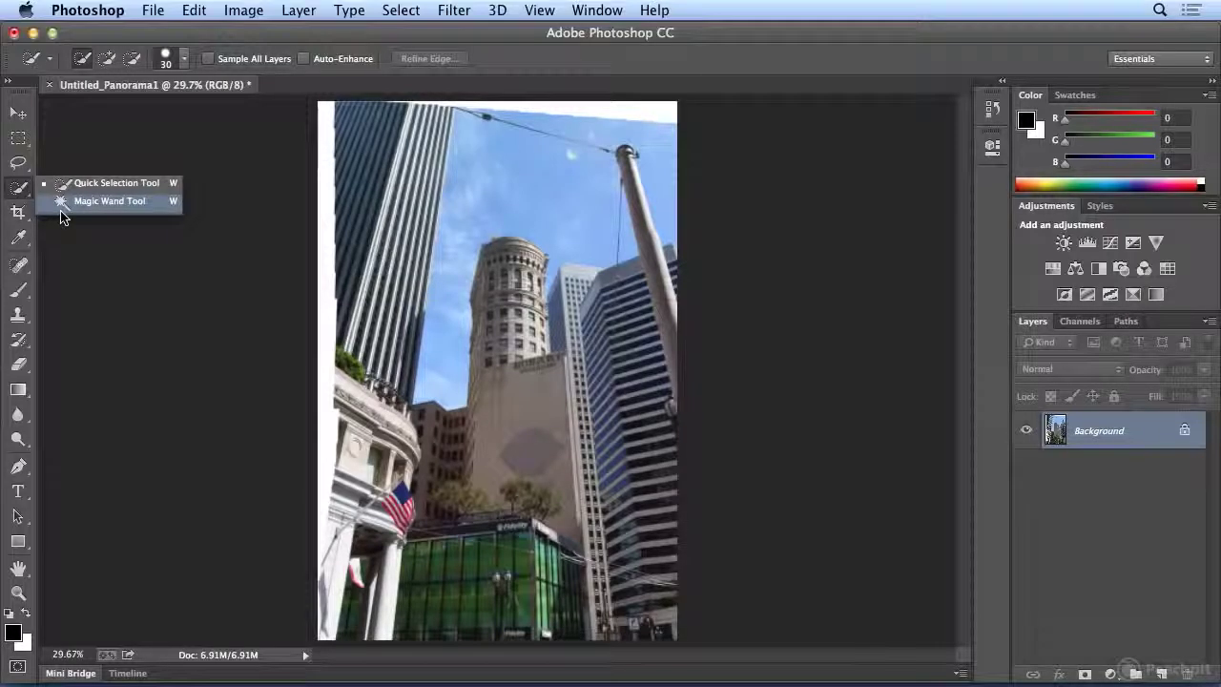
left_click(60, 202)
left_click(589, 112)
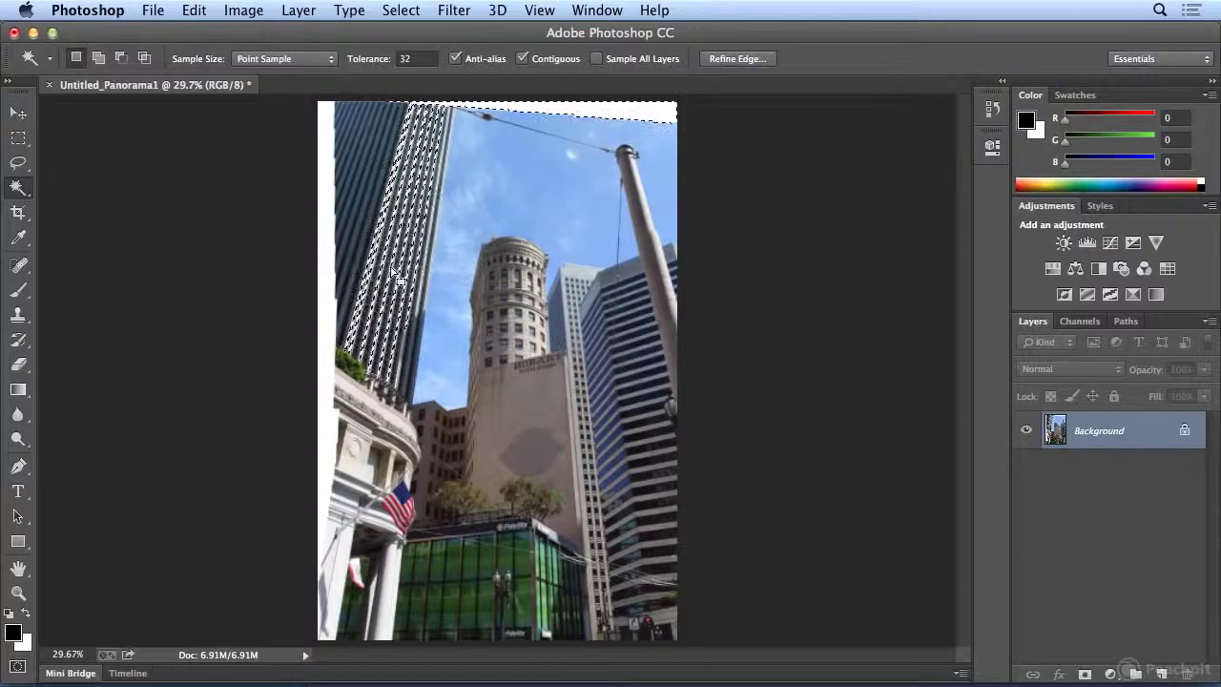
Step: Deselect, set Magic Wand tolerance to 1, and reselect only the white top strip
left_click(401, 10)
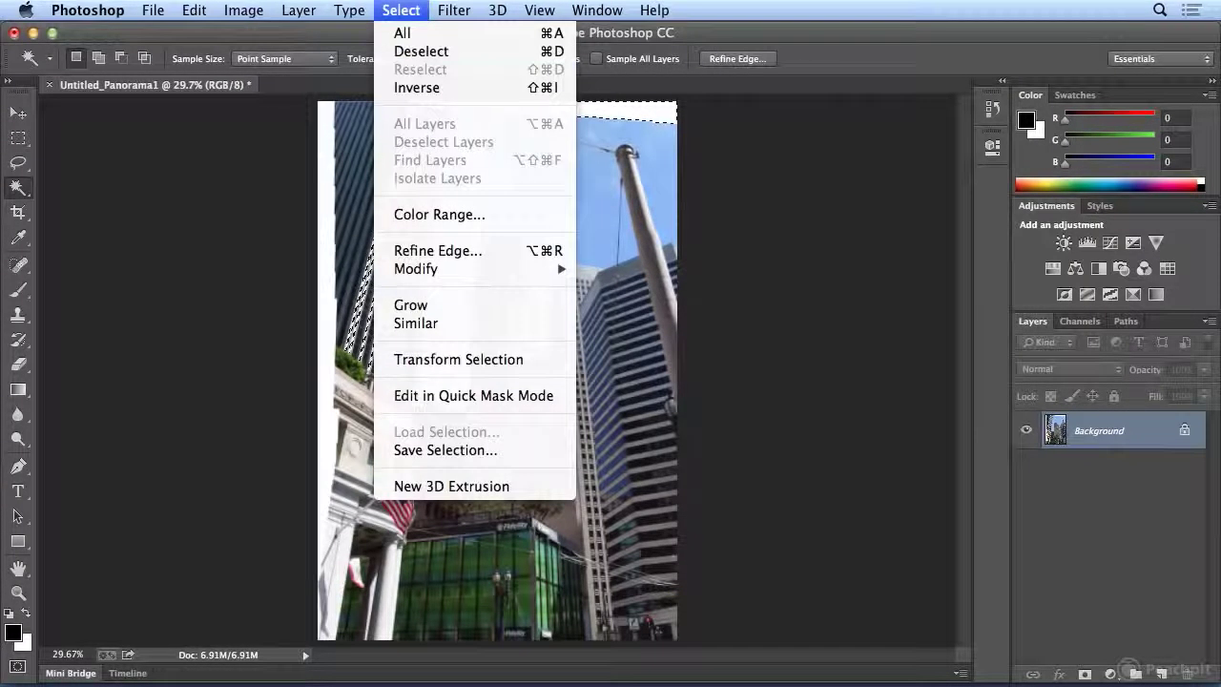
left_click(421, 50)
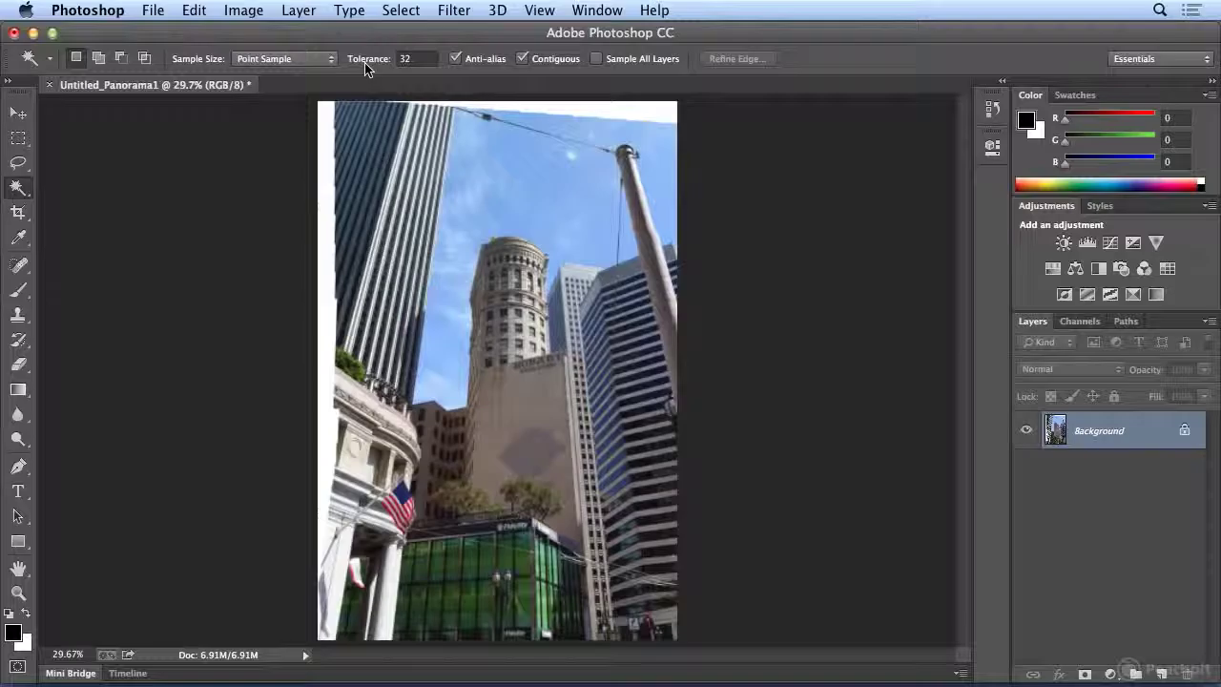
left_click(412, 59)
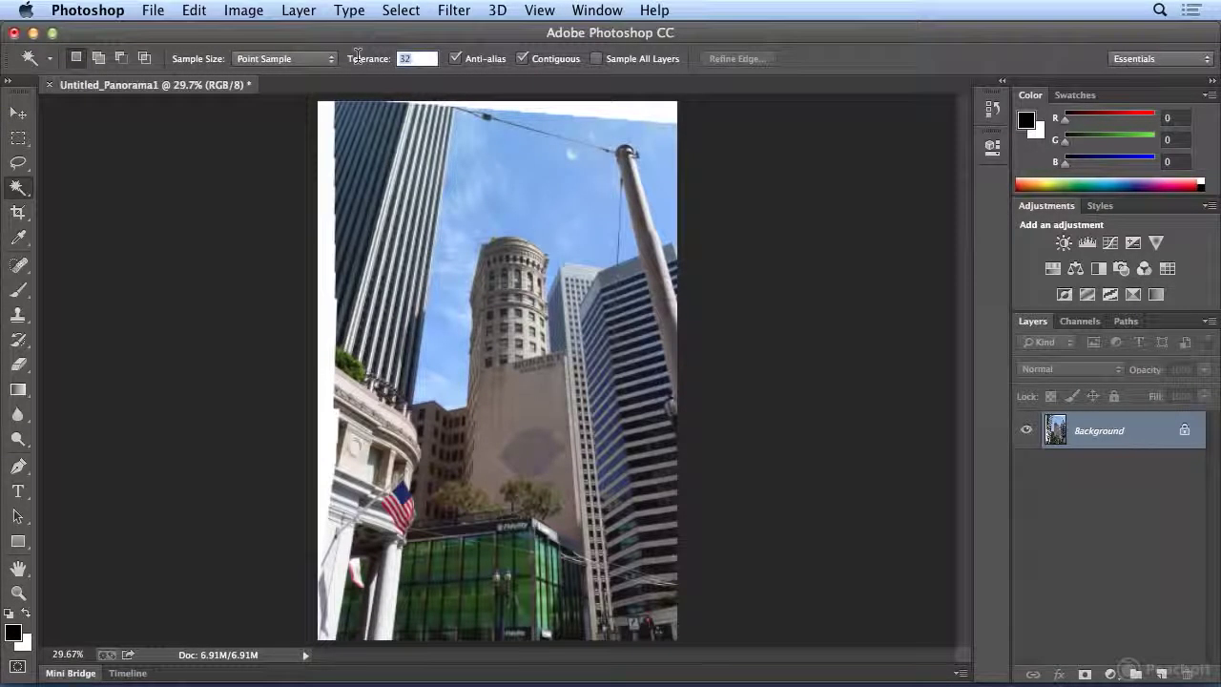
type("1")
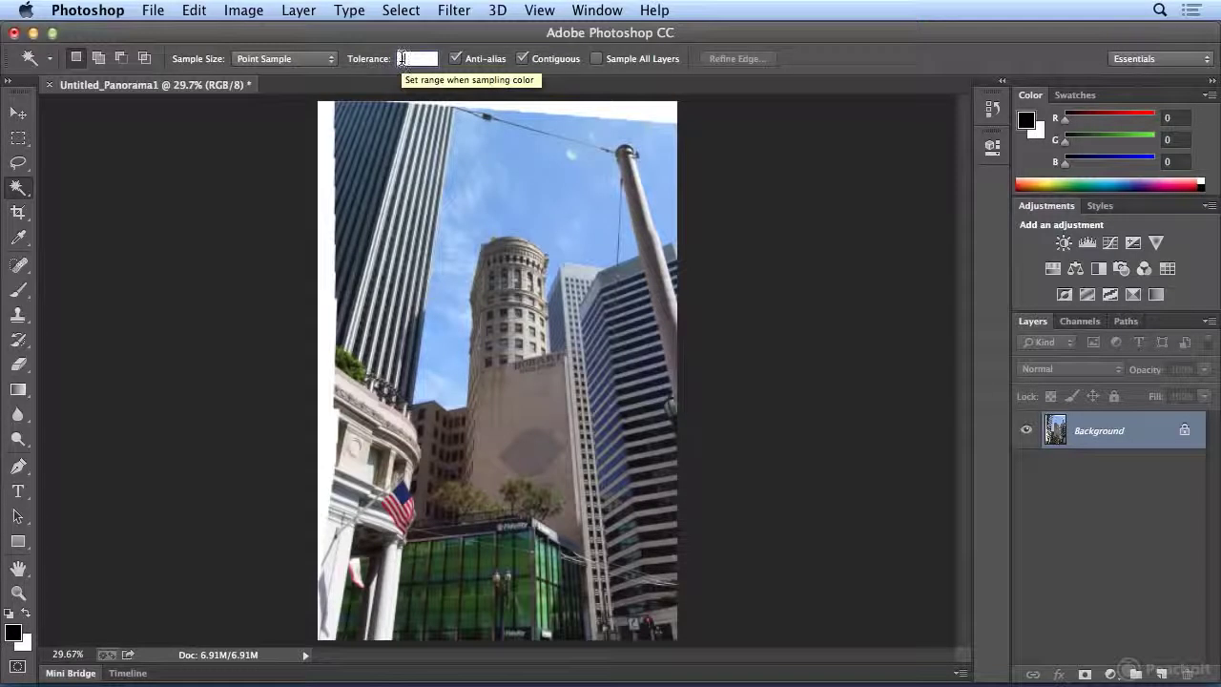
left_click(573, 110)
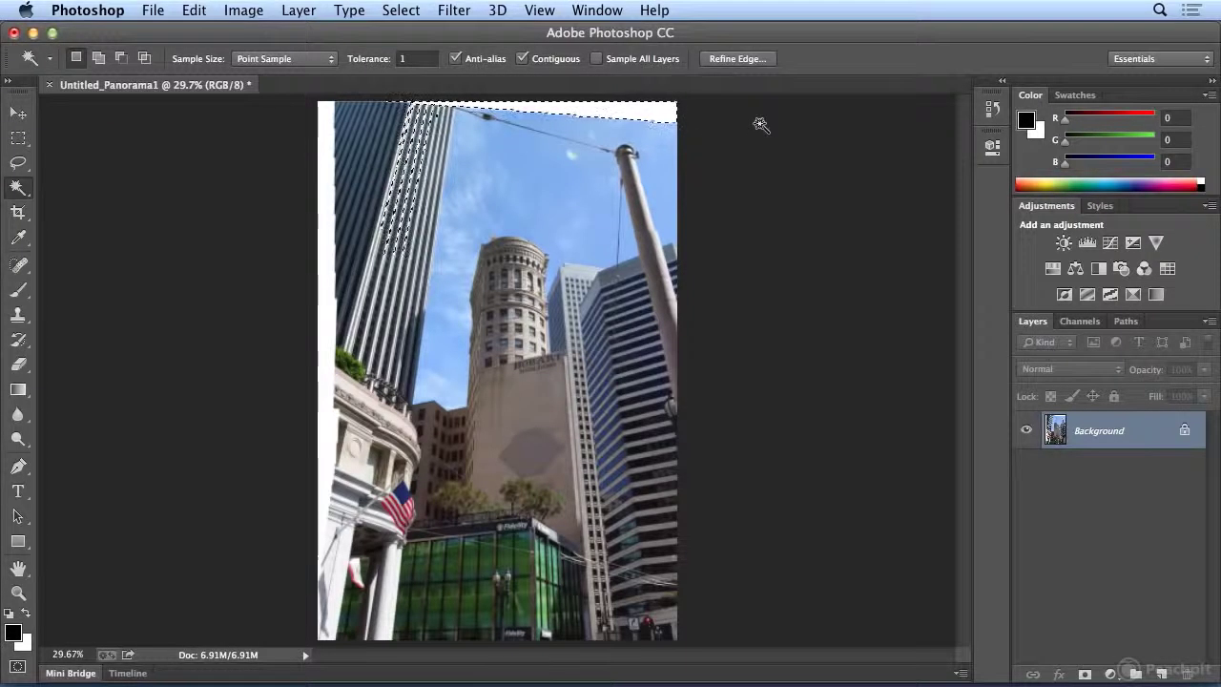
Step: Expand the selection by 10 pixels with Select > Modify > Expand
left_click(401, 9)
mouse_move(428, 268)
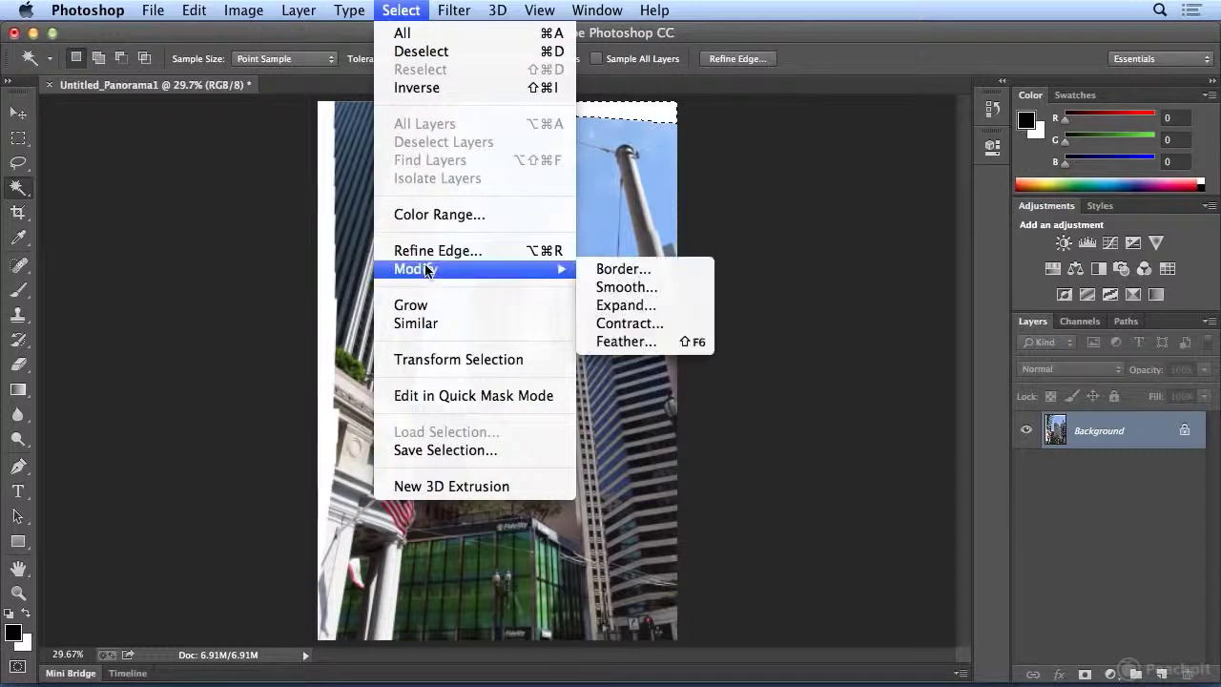
left_click(662, 306)
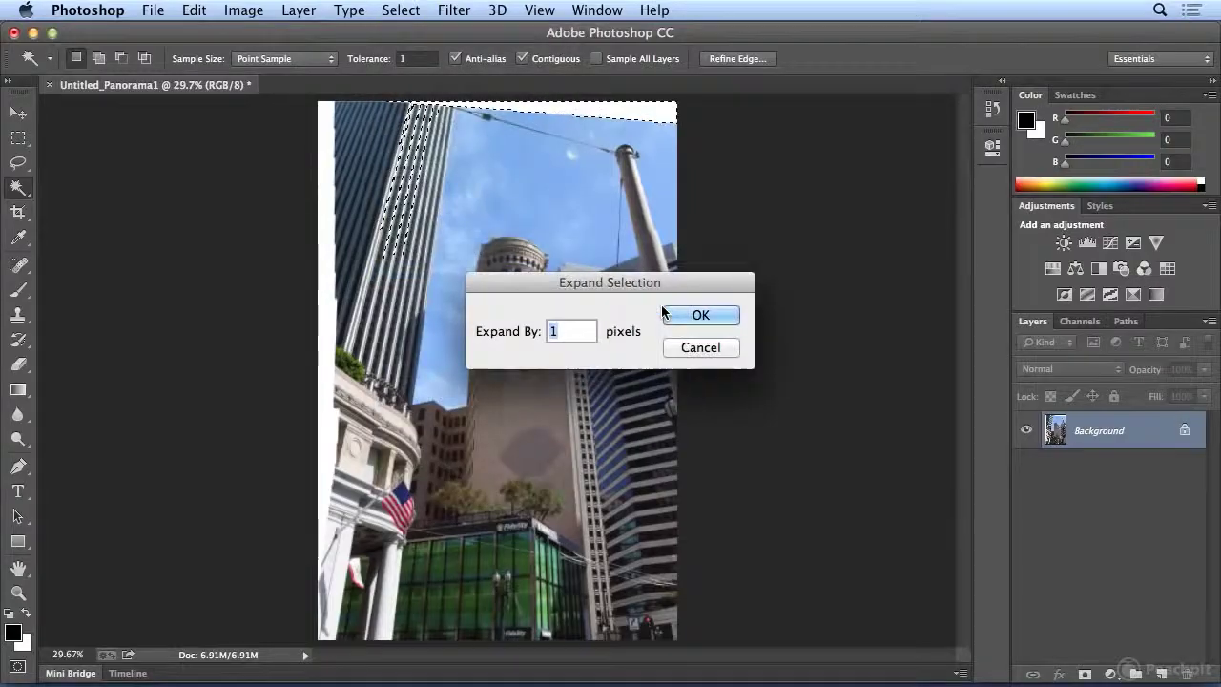
type("10")
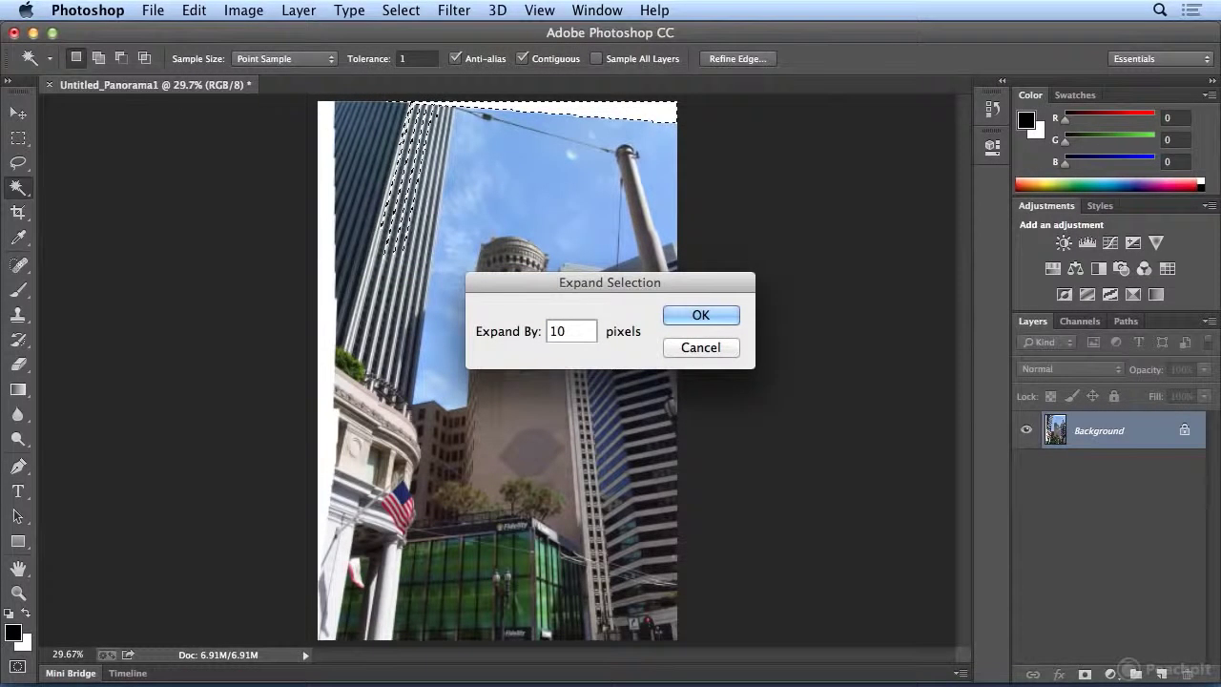
key("Return")
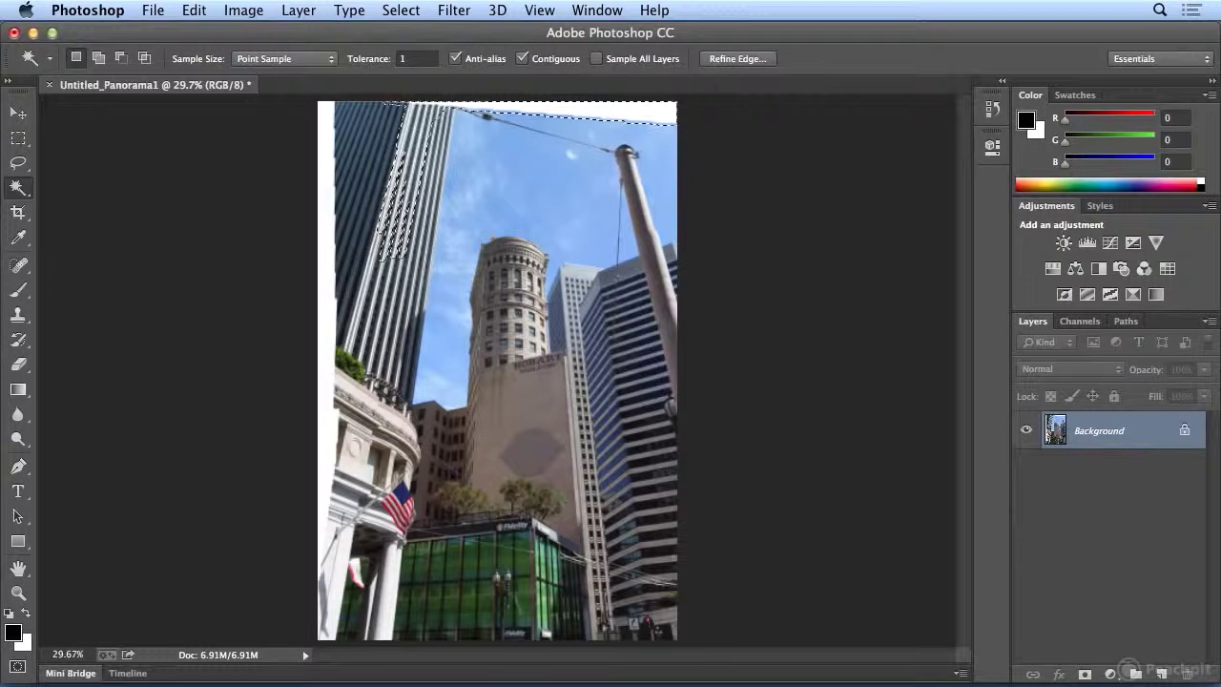
Step: Content-aware fill the selected top strip via Edit > Fill, then deselect
left_click(194, 11)
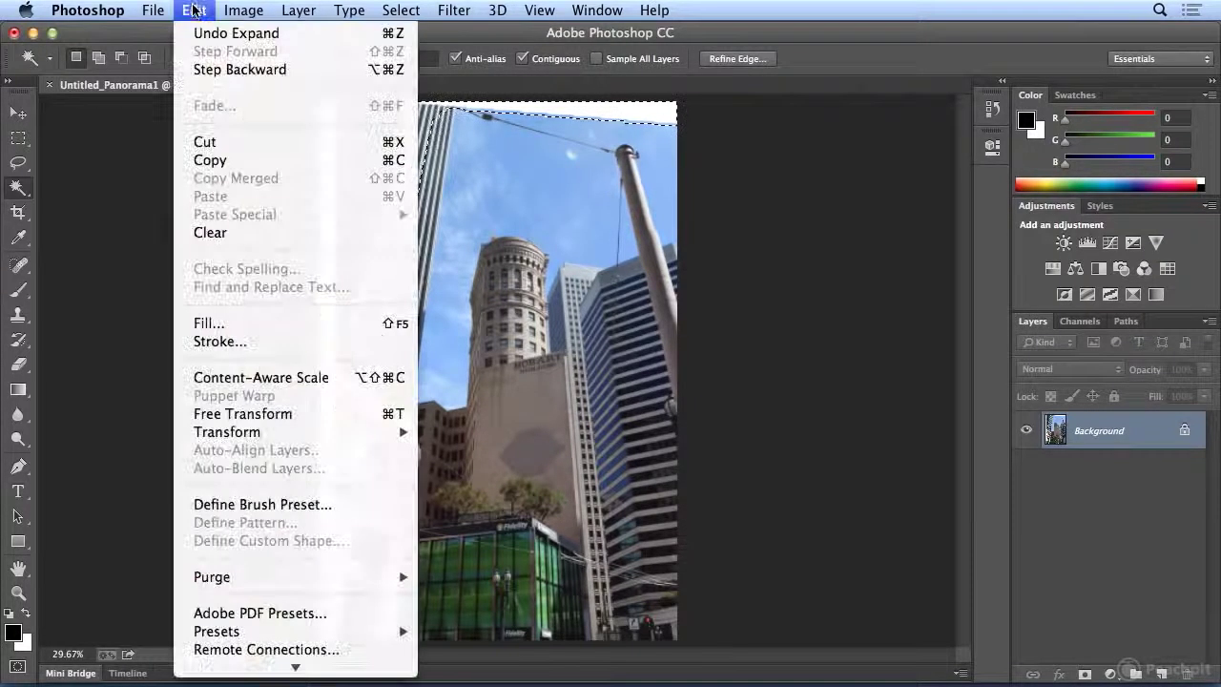
left_click(229, 329)
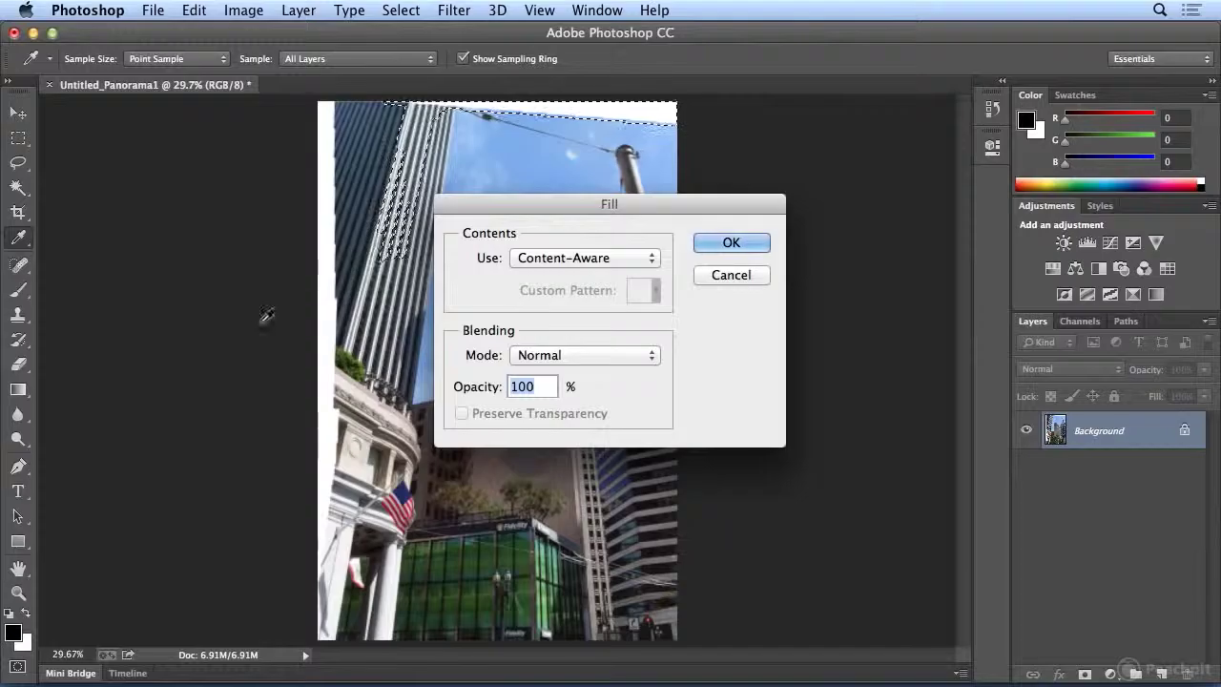
left_click(628, 263)
left_click(628, 258)
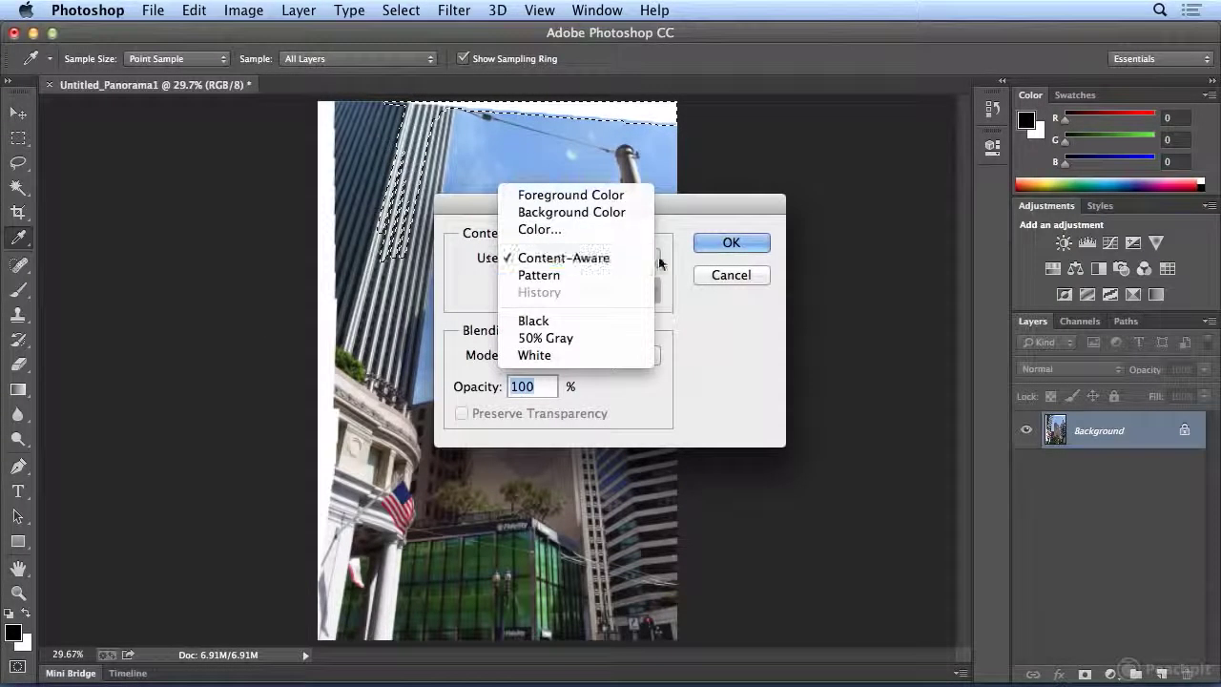
left_click(707, 248)
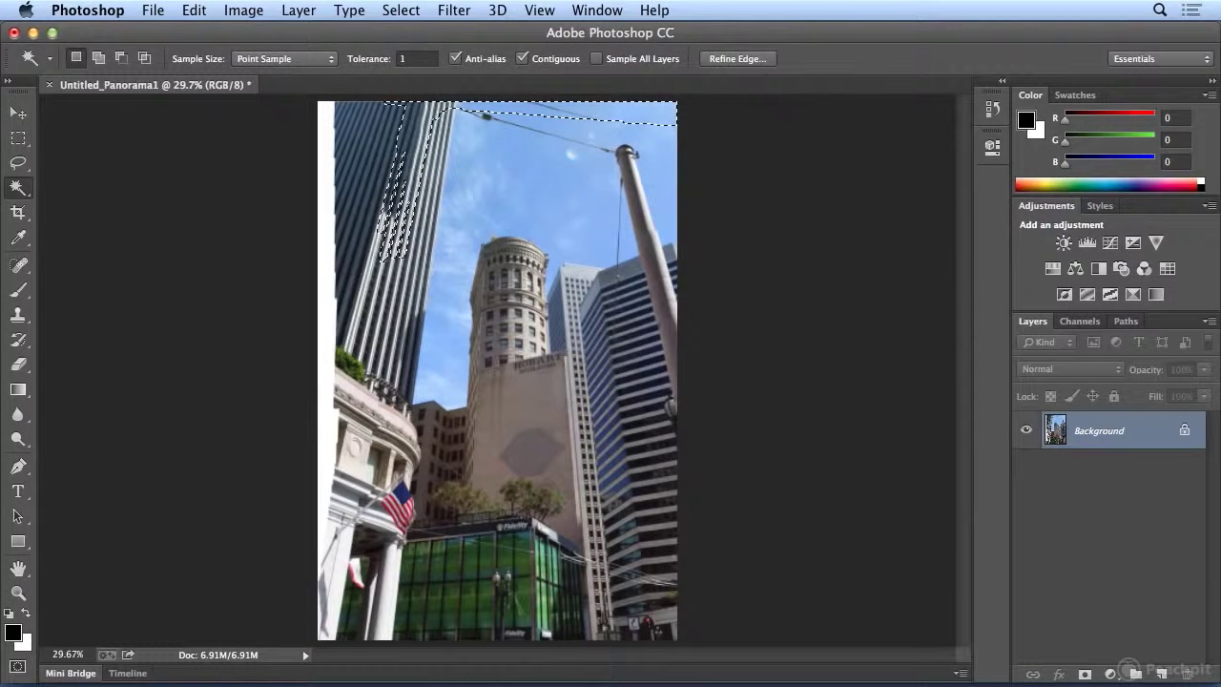
left_click(400, 11)
left_click(407, 53)
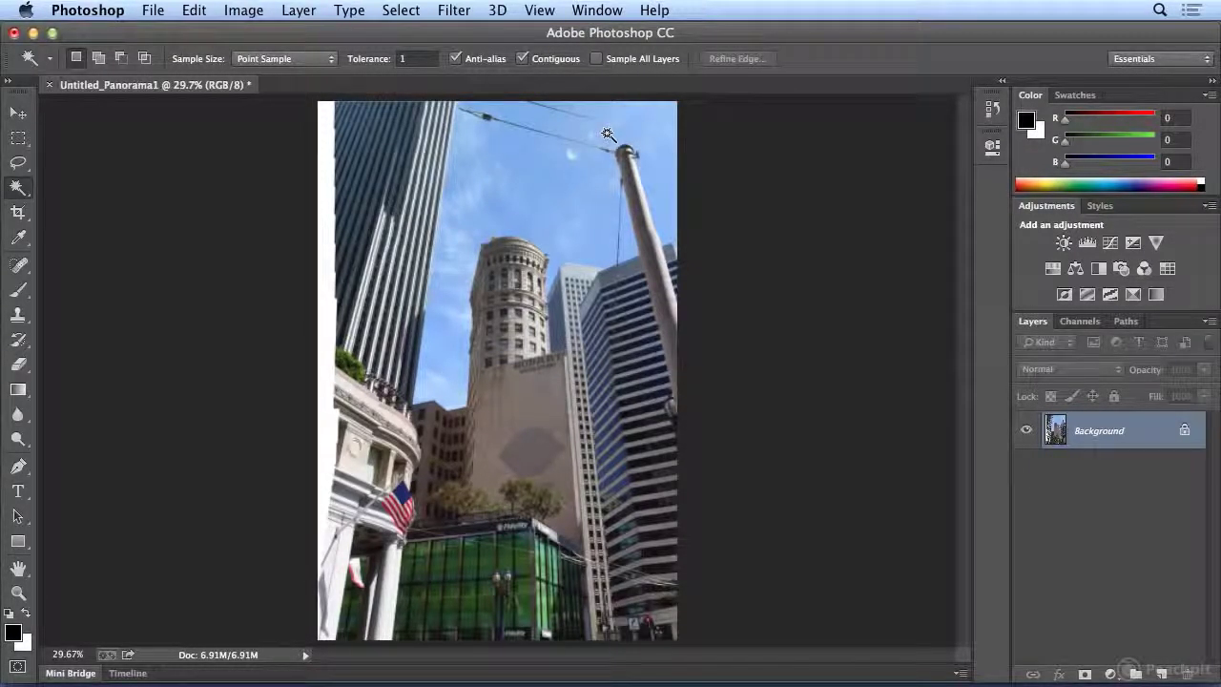
Step: Magic Wand-select the white strip on the left edge and expand the selection by 10 pixels
left_click(323, 125)
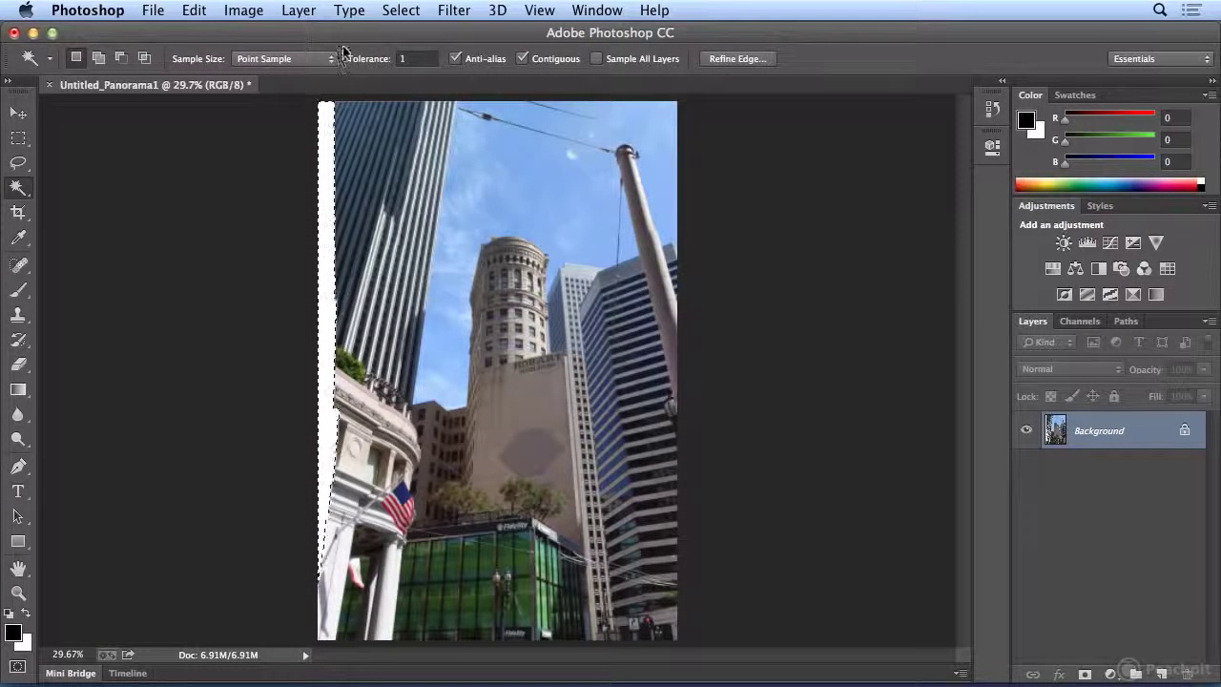
left_click(400, 11)
mouse_move(454, 269)
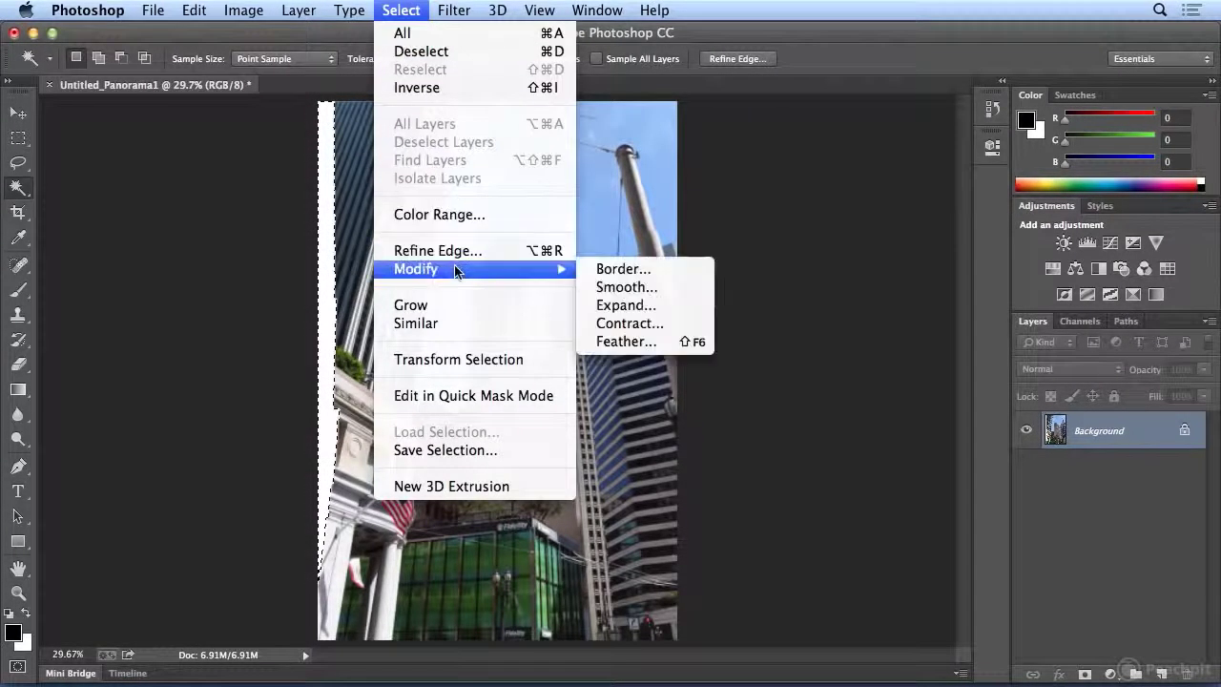
left_click(645, 305)
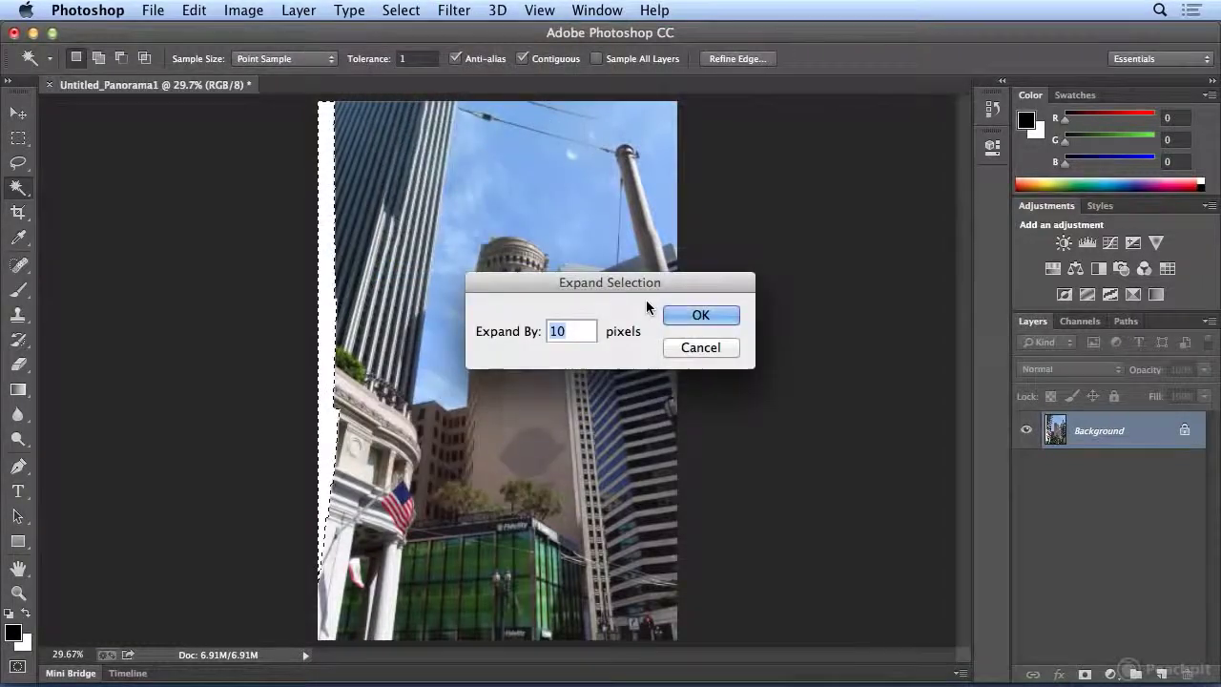
left_click(701, 314)
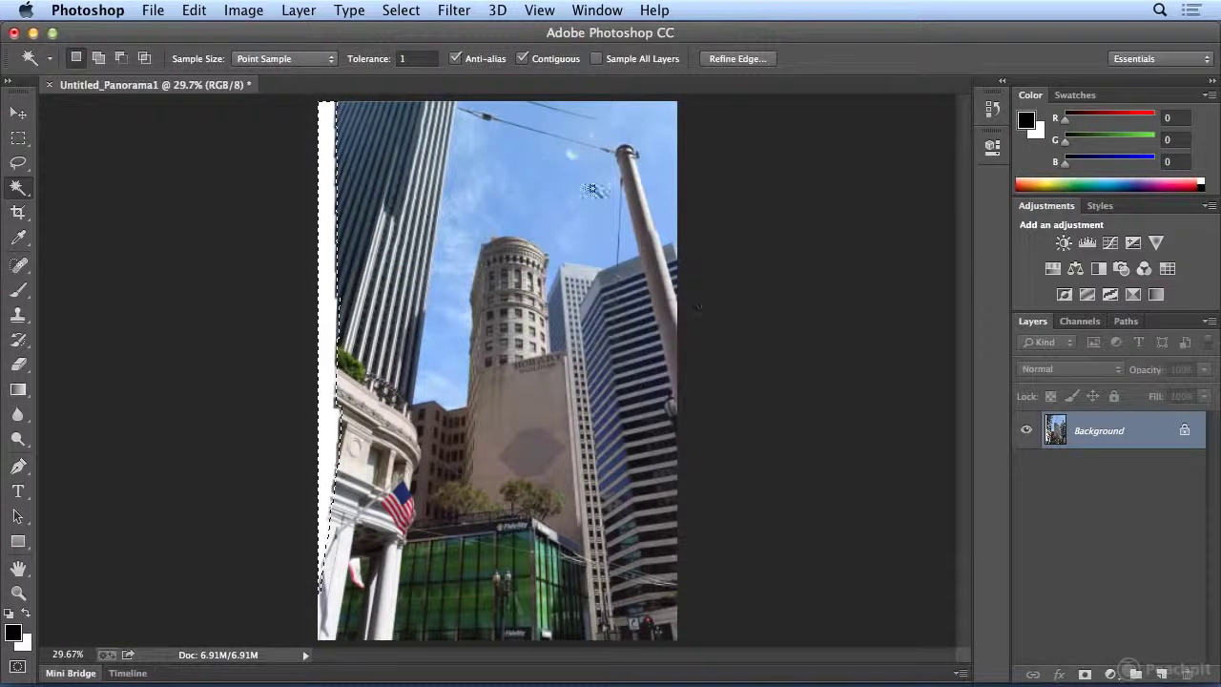
Step: Fill the expanded left-edge selection with Content-Aware fill
left_click(193, 10)
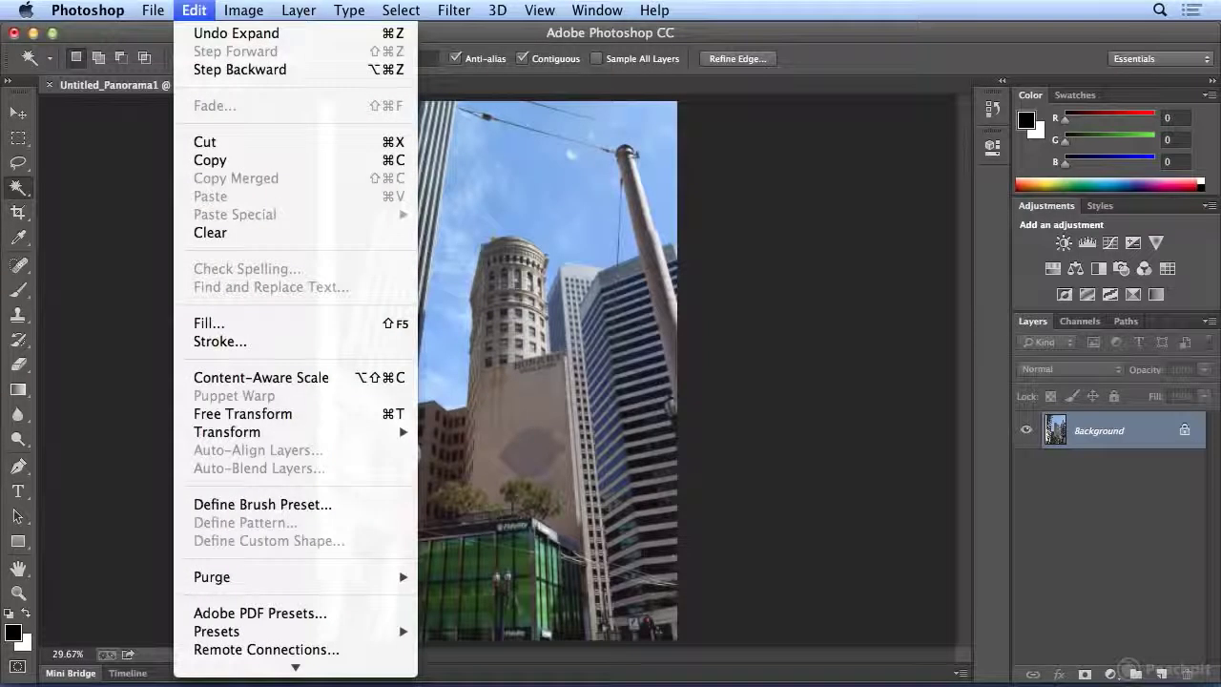
left_click(247, 328)
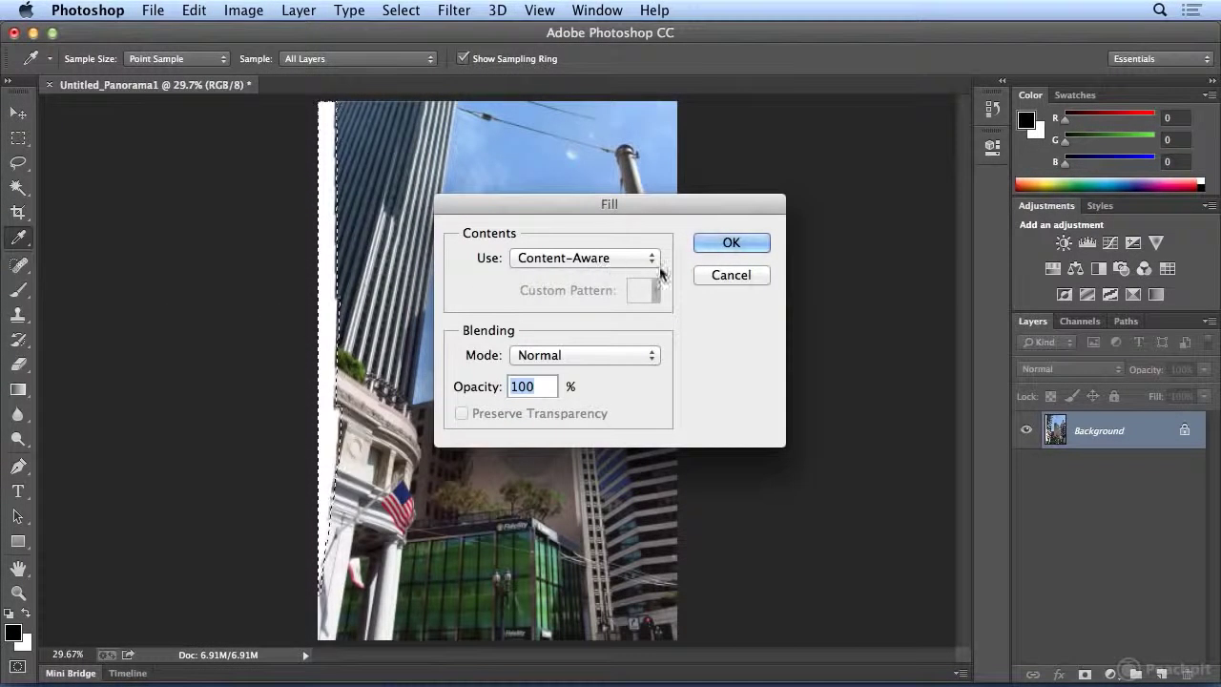
left_click(728, 244)
key("w")
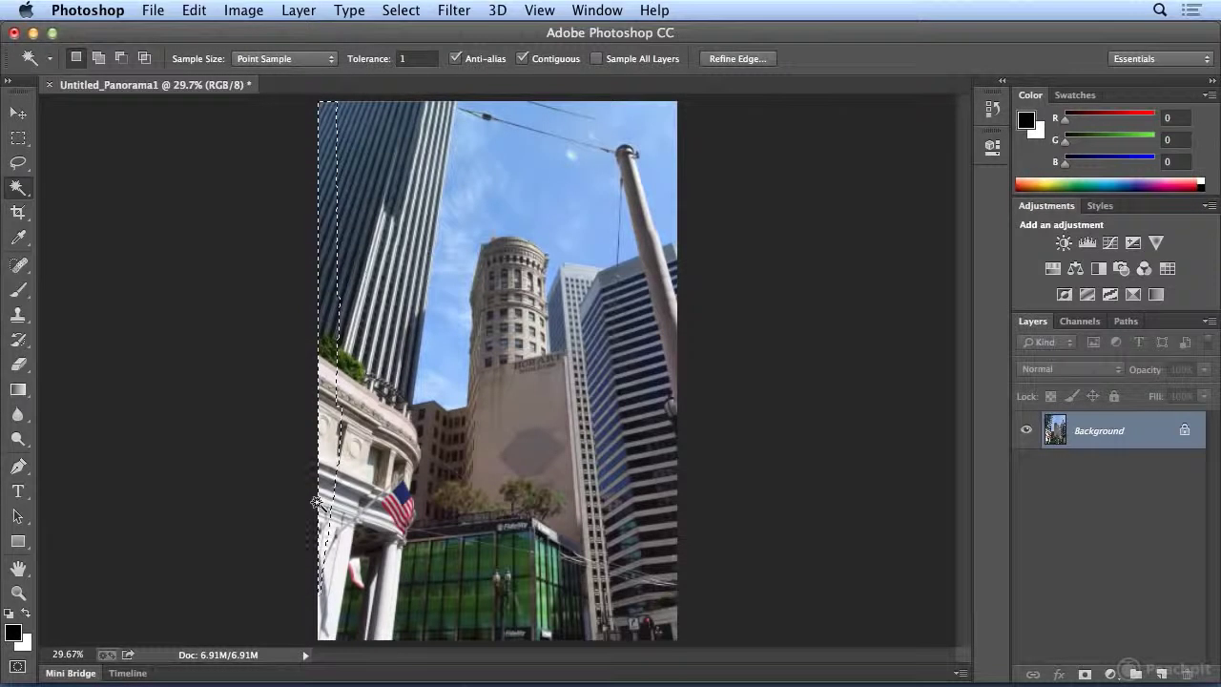
Step: Deselect, then paint out the stray overhead wire near the top of the sky with the Spot Healing Brush
left_click(400, 10)
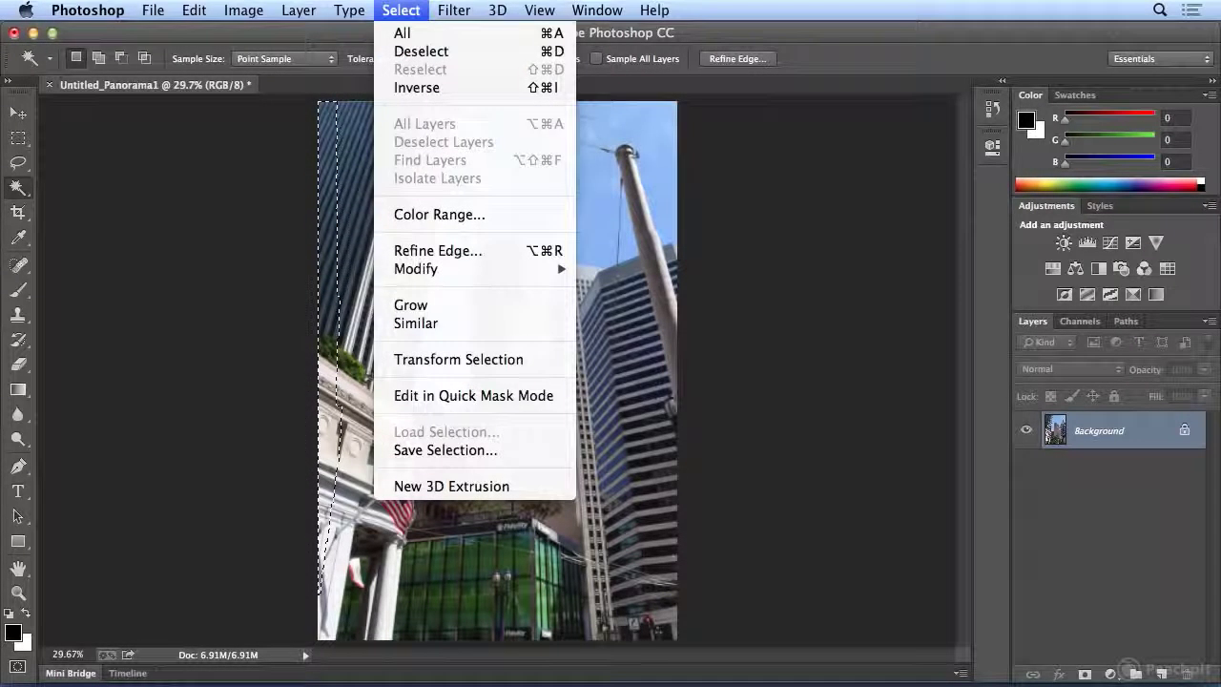
left_click(404, 48)
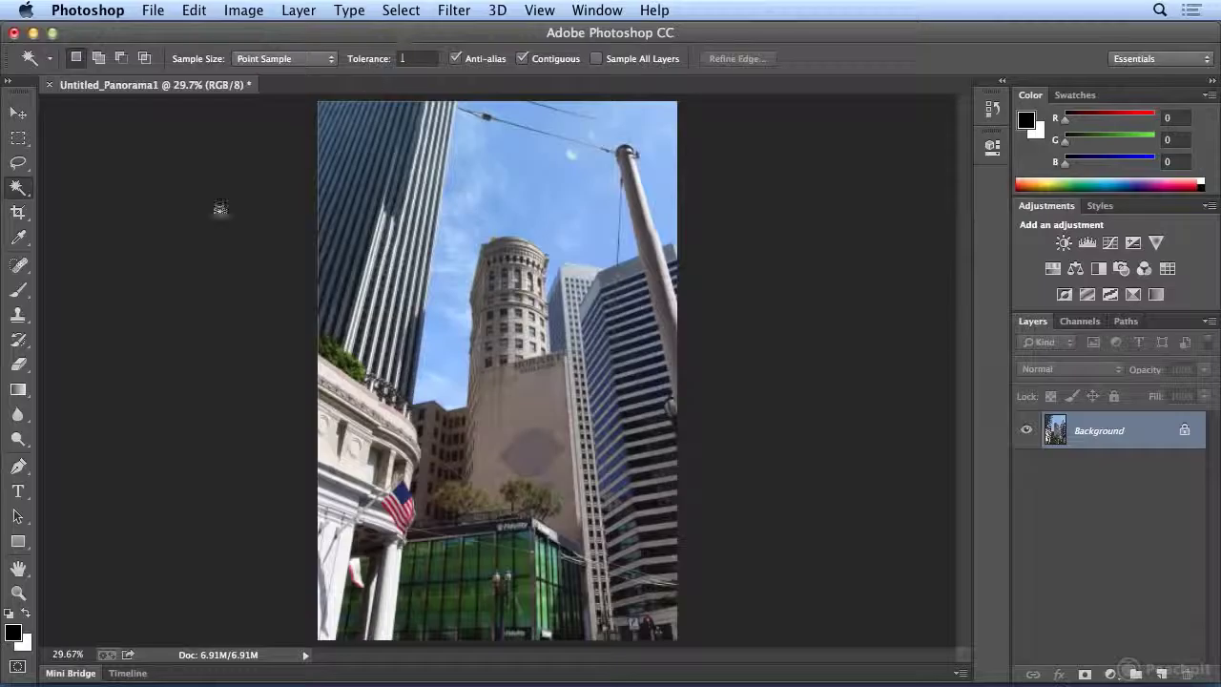
left_click(12, 271)
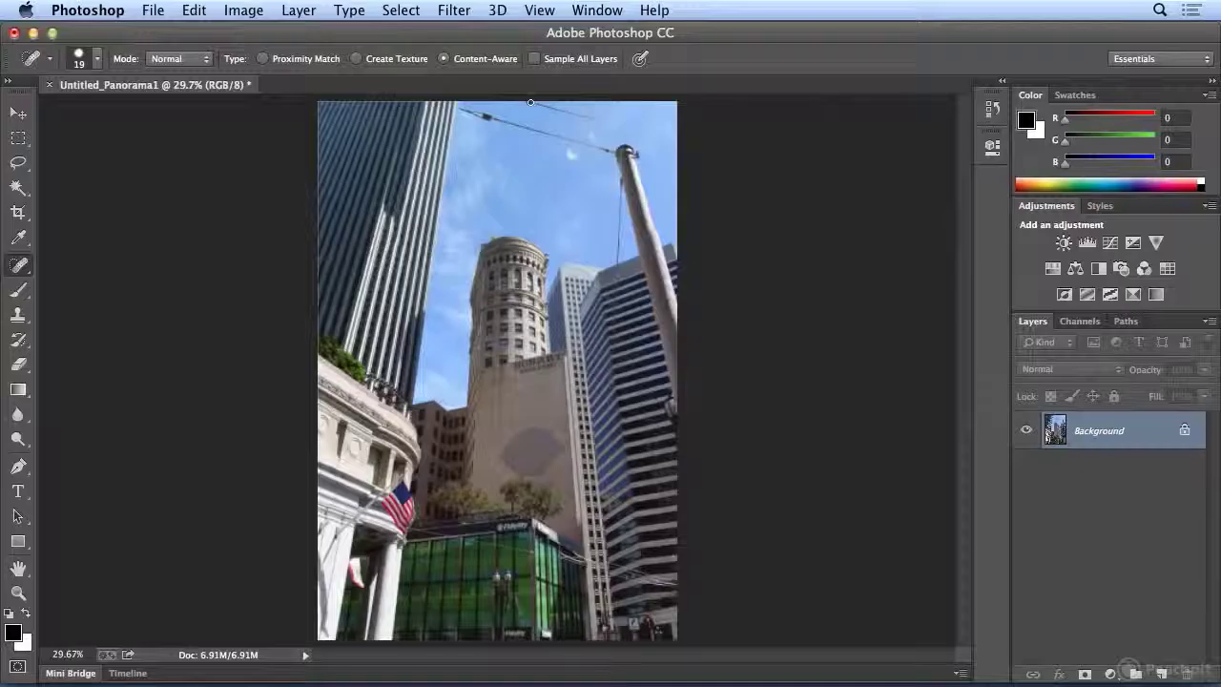
left_click_drag(544, 108, 603, 119)
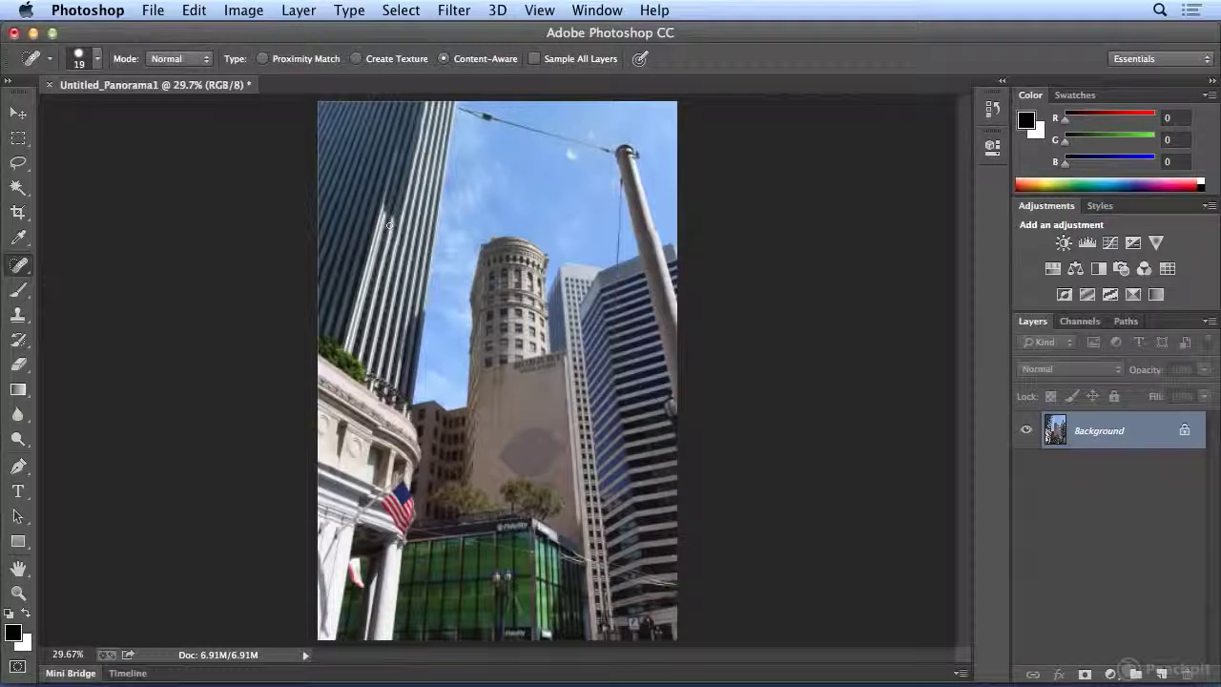
Step: Zoom in and heal the dark fixture on the left white column's edge, undoing two bad strokes
key("super+plus")
key("super+plus")
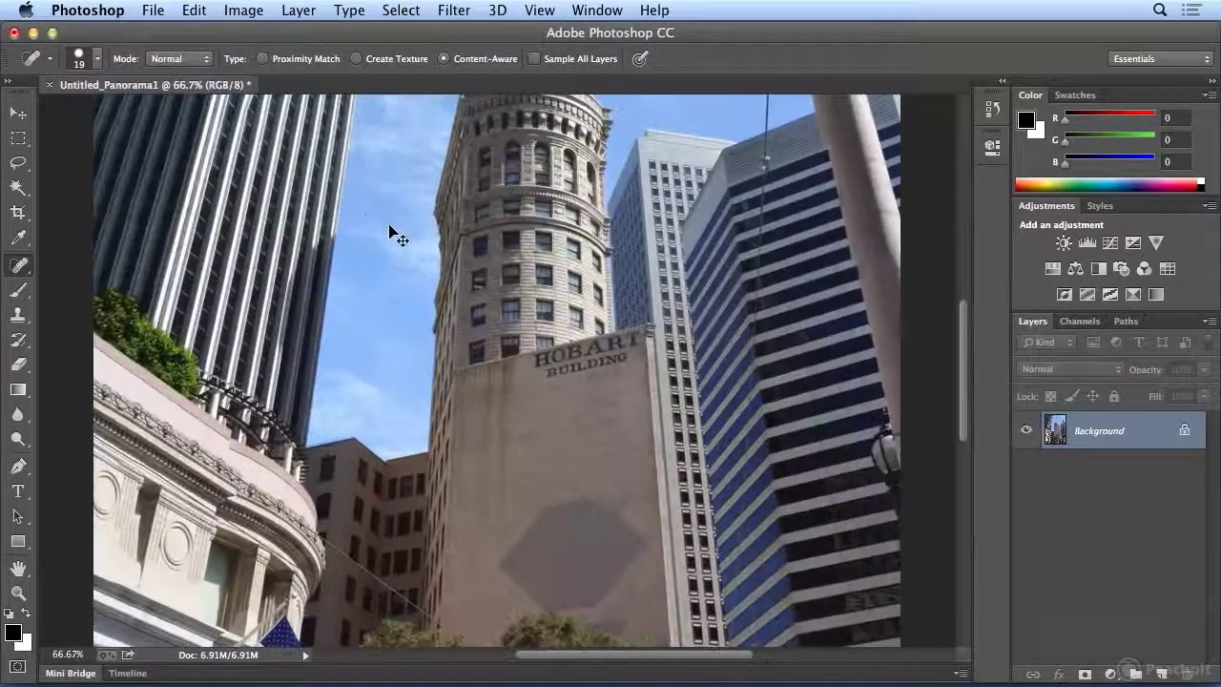
scroll(384, 226, "down", 5)
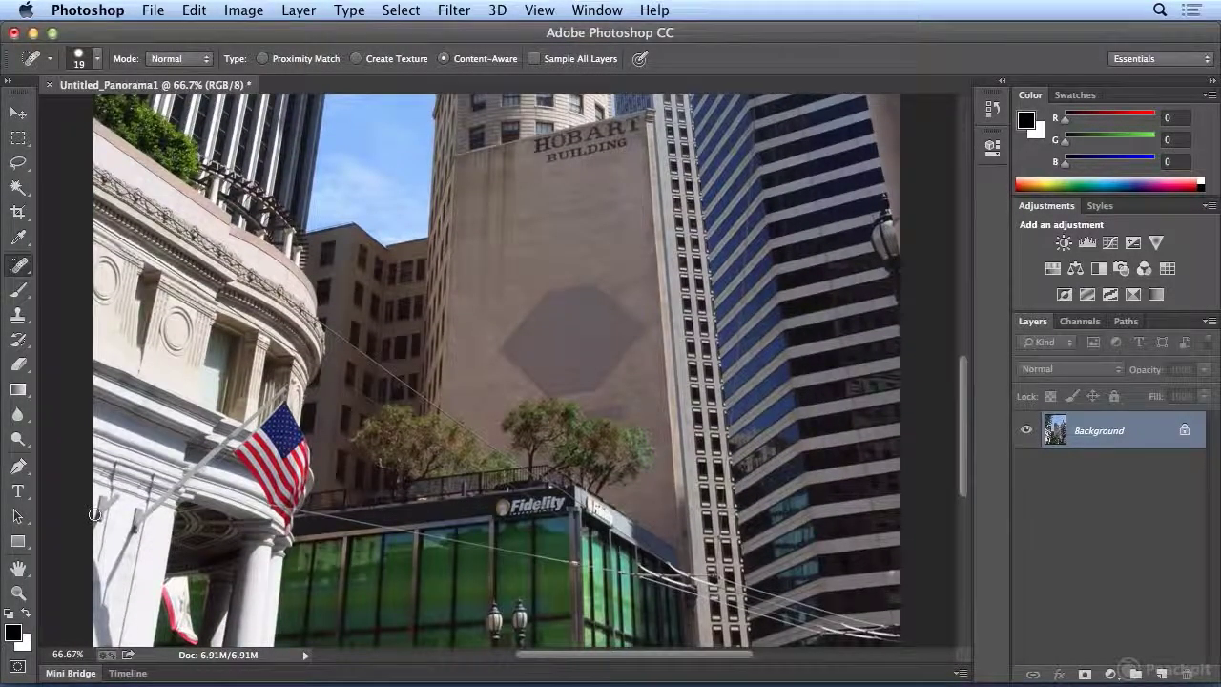
mouse_move(121, 493)
left_mouse_down()
mouse_move(100, 523)
mouse_move(101, 498)
left_mouse_up()
left_click_drag(101, 540, 106, 539)
left_click(193, 9)
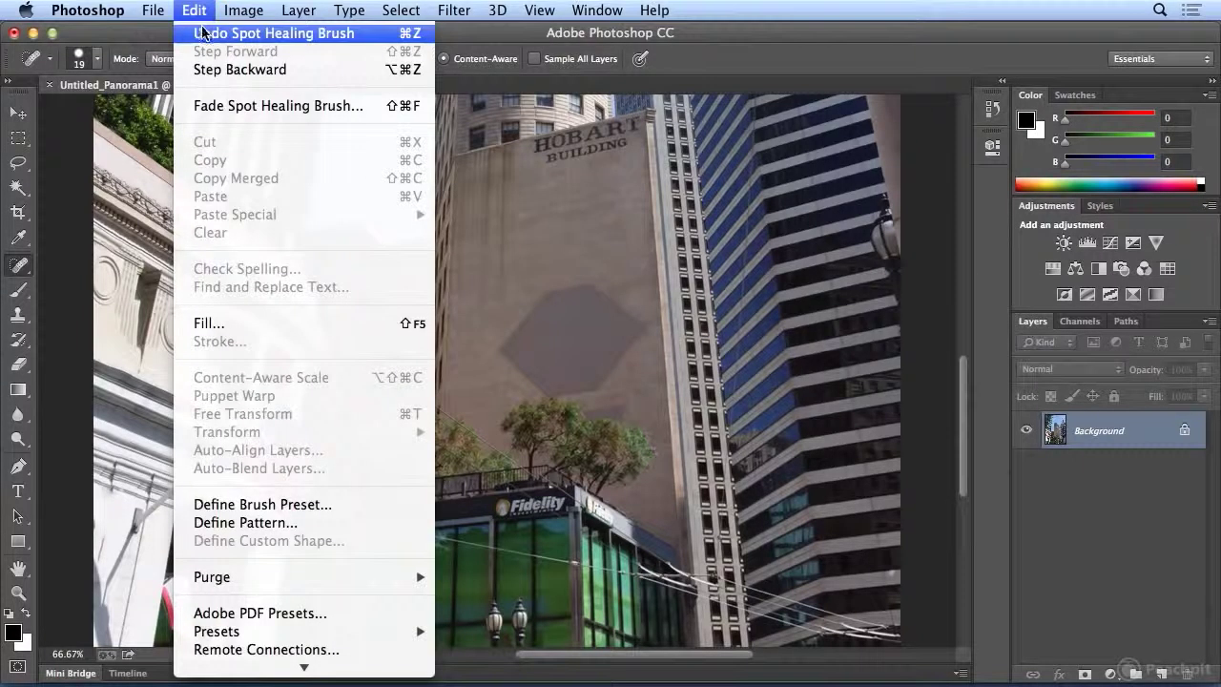
left_click(238, 35)
left_click(100, 528)
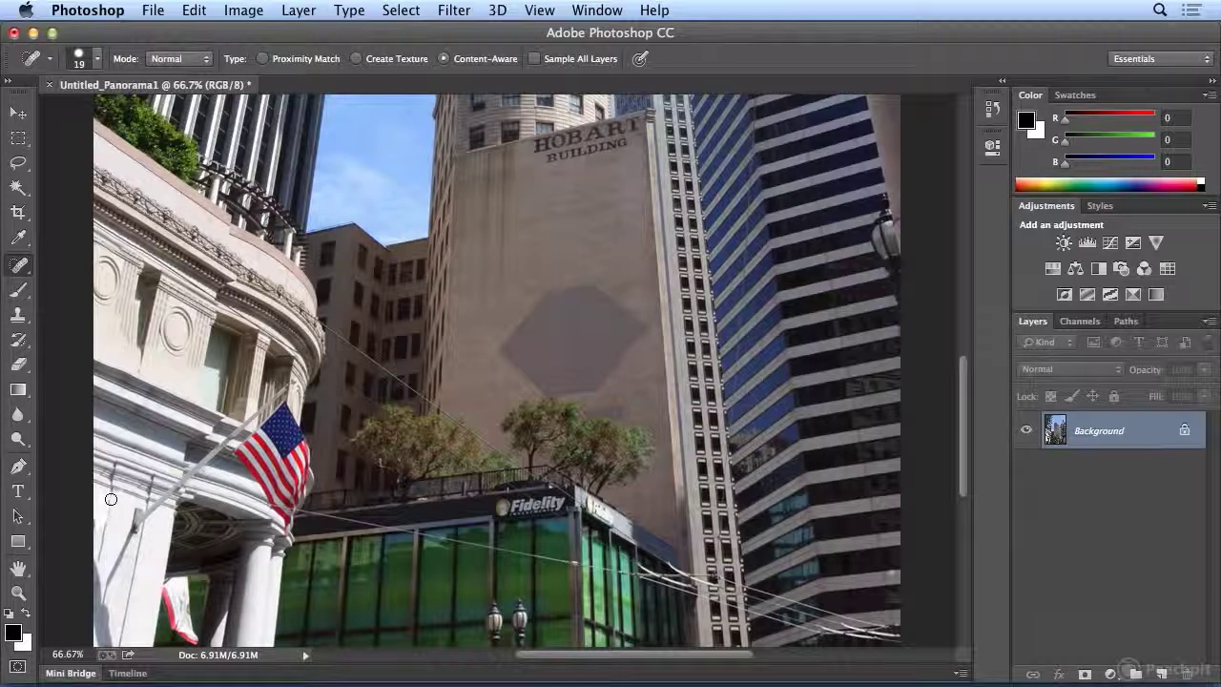
left_click_drag(110, 492, 100, 557)
Step: At 50% zoom, heal the overhead wire out of the sky with a 47 px Spot Healing Brush
key("super+minus")
key("super+minus")
key("super+minus")
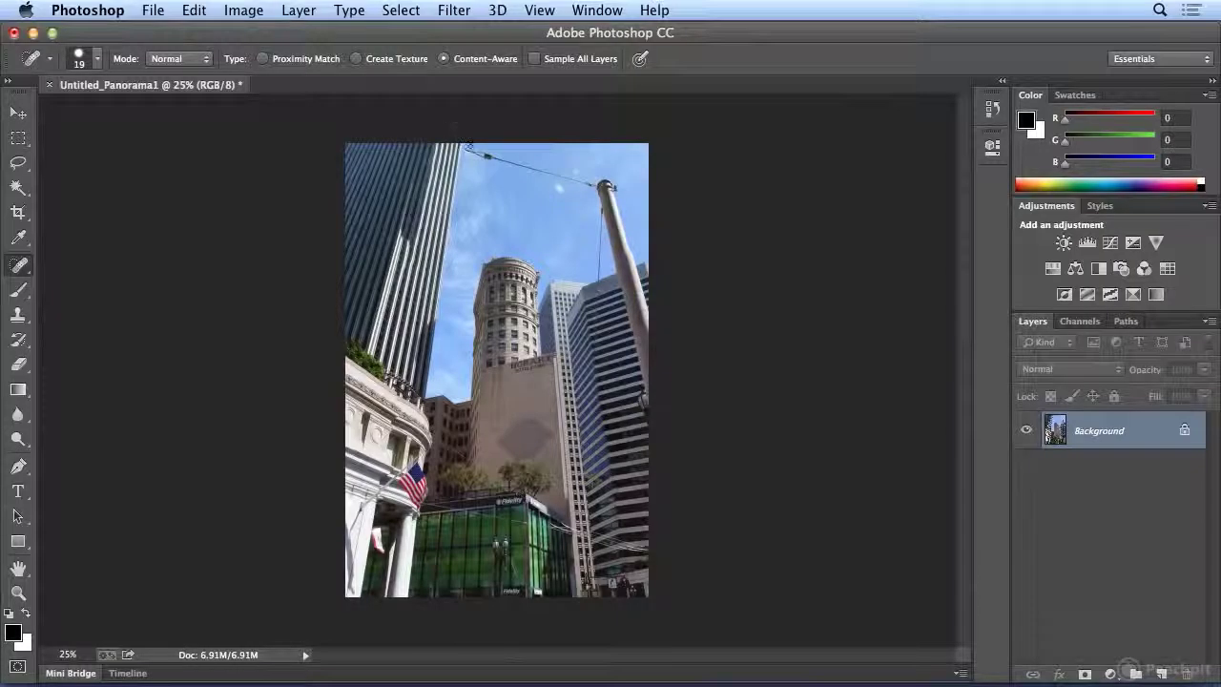
key("super+plus")
key("super+plus")
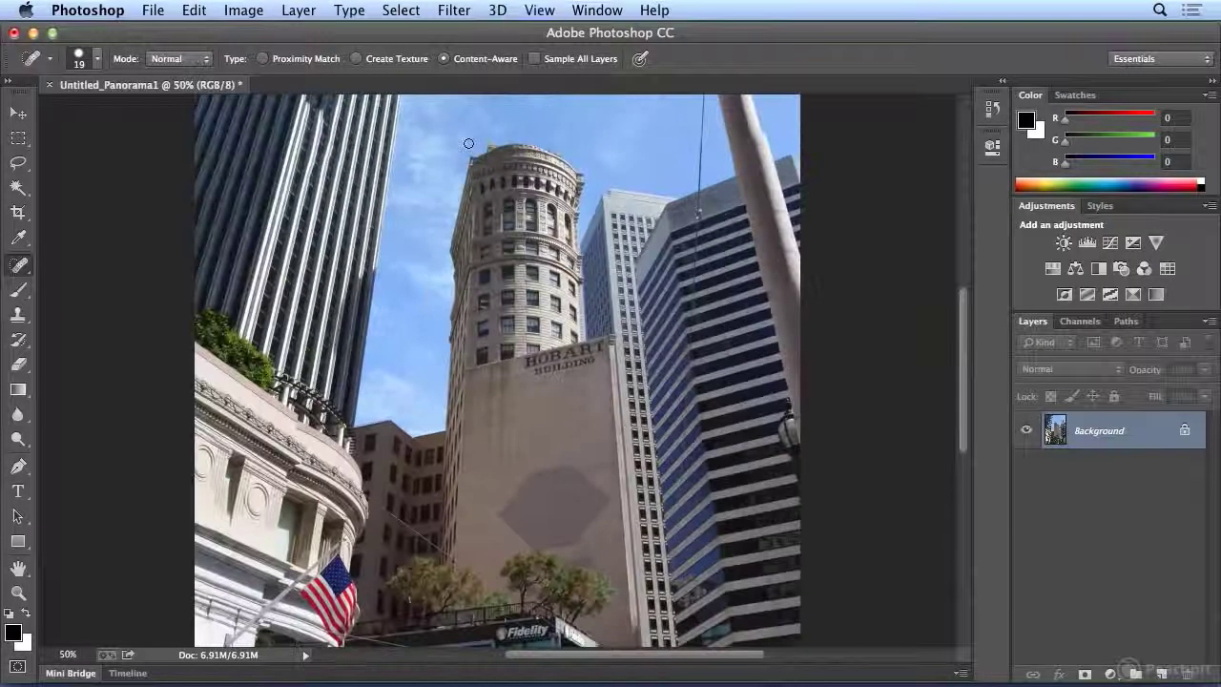
scroll(468, 143, "up", 10)
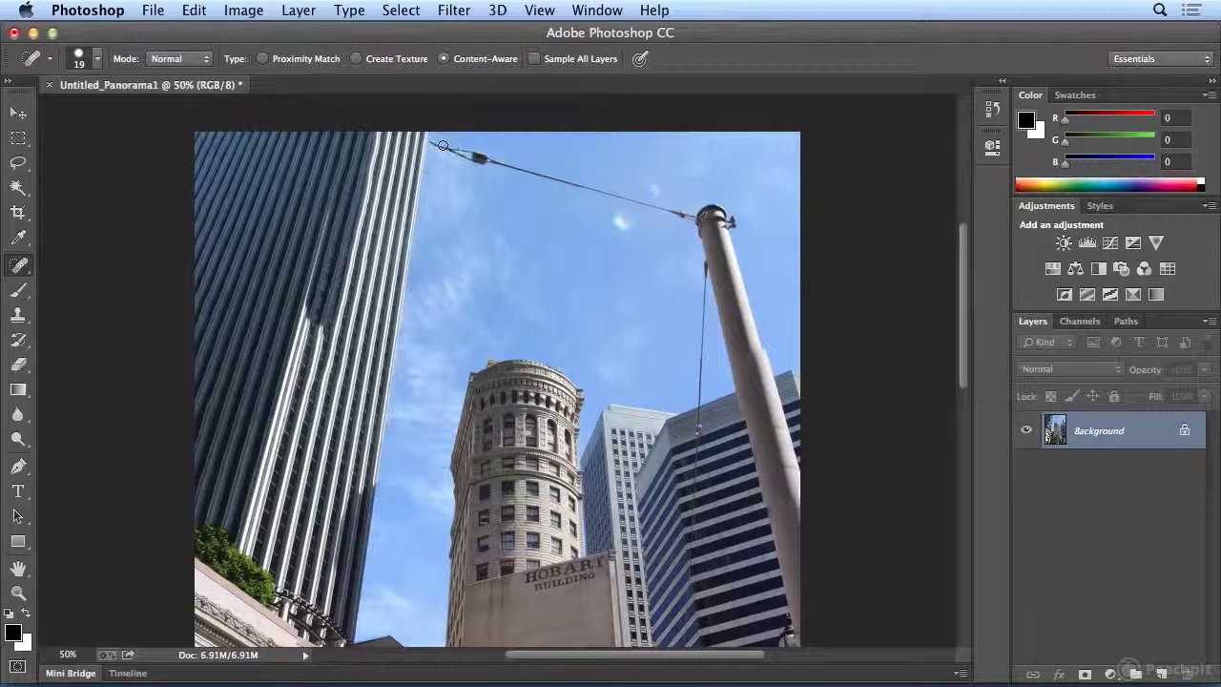
left_click(96, 59)
left_click(73, 110)
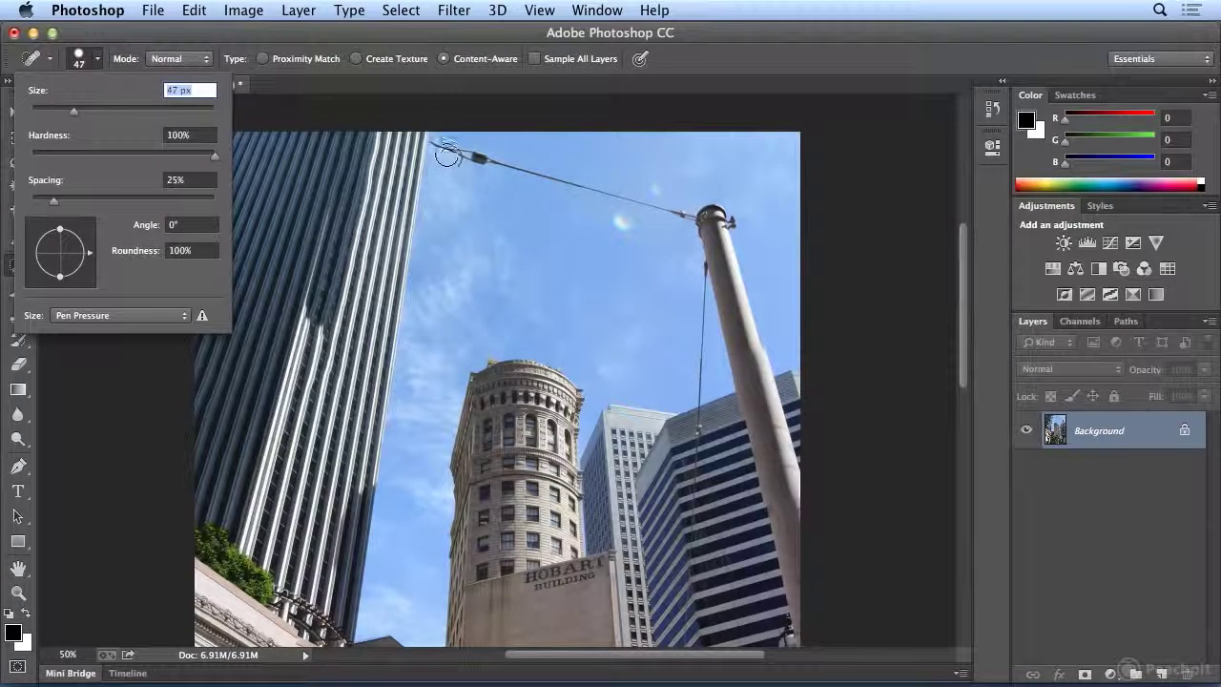
left_click_drag(444, 151, 690, 220)
key("Return")
left_click_drag(693, 218, 690, 220)
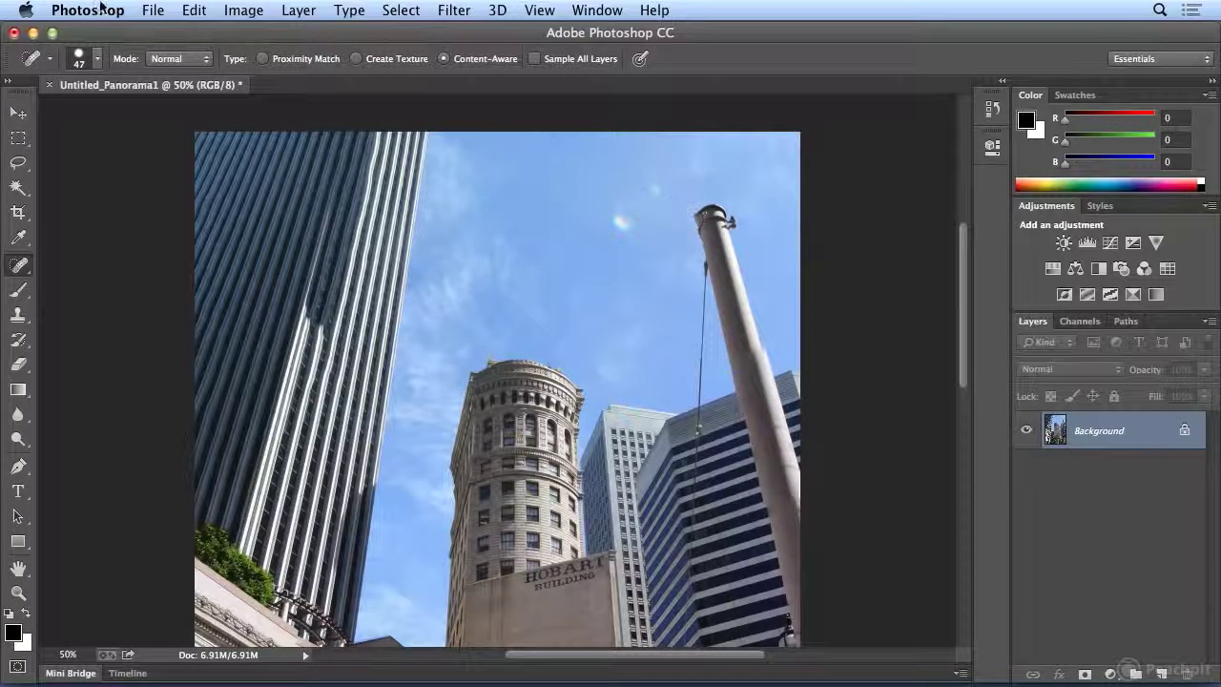
Step: Enlarge the Spot Healing Brush to 99 px and paint out the tall pole
left_click(99, 65)
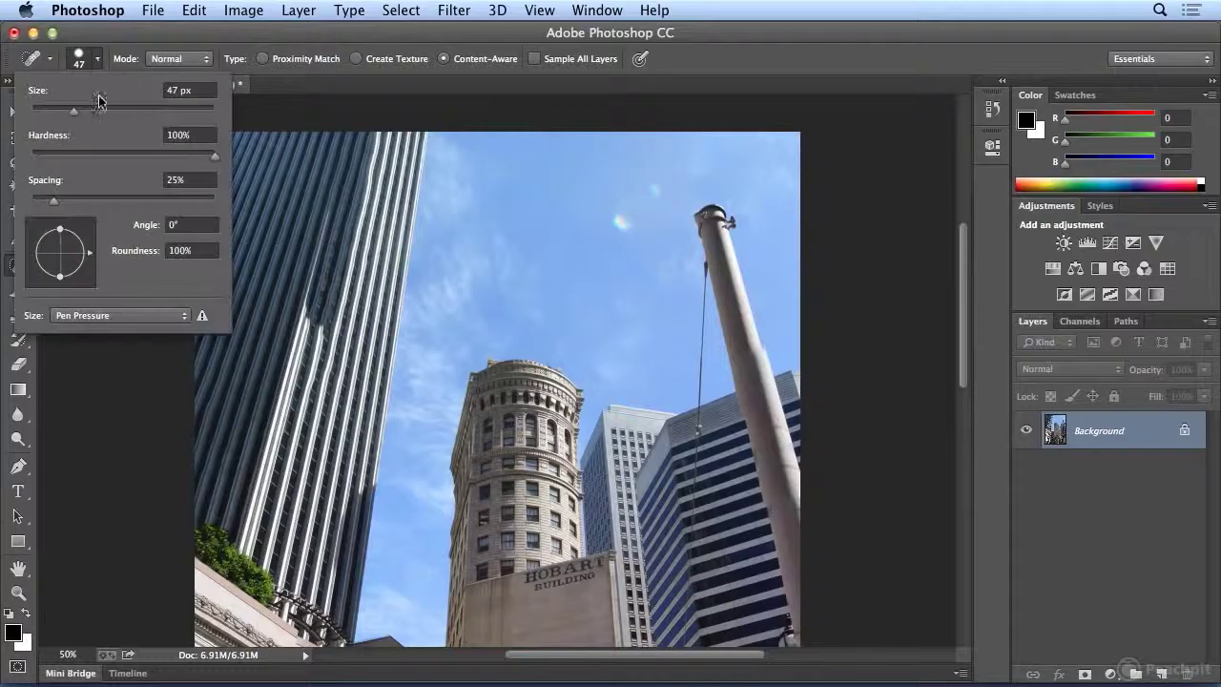
left_click_drag(94, 109, 100, 108)
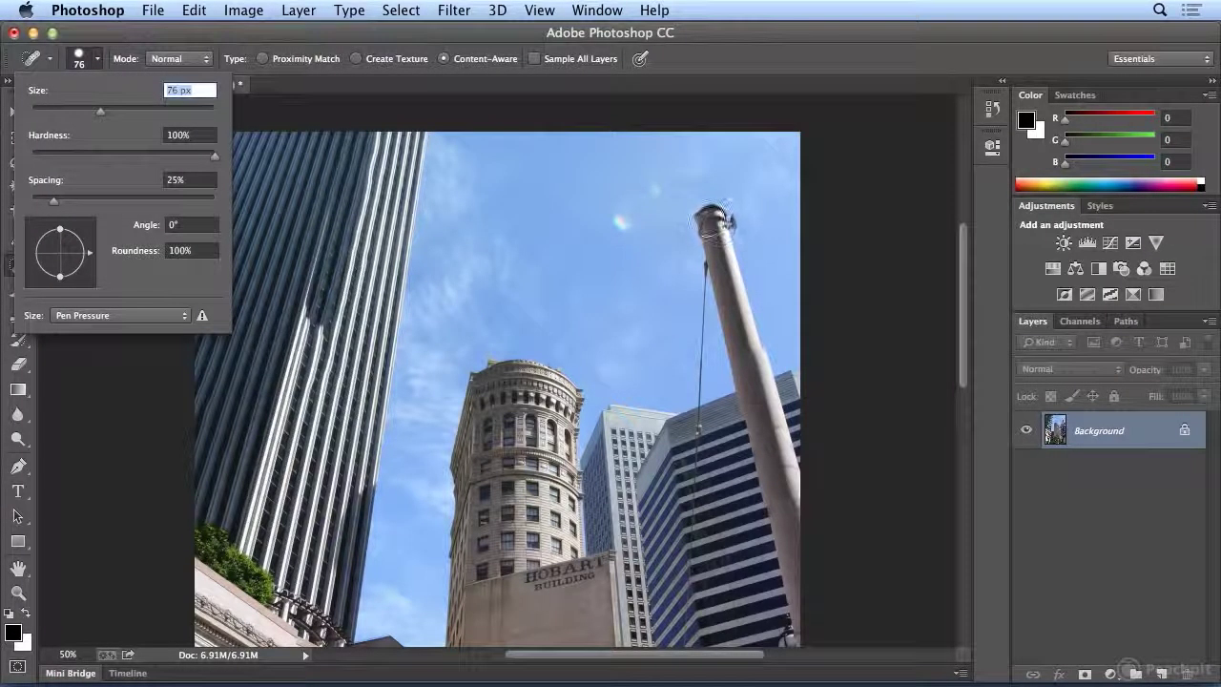
left_click(109, 110)
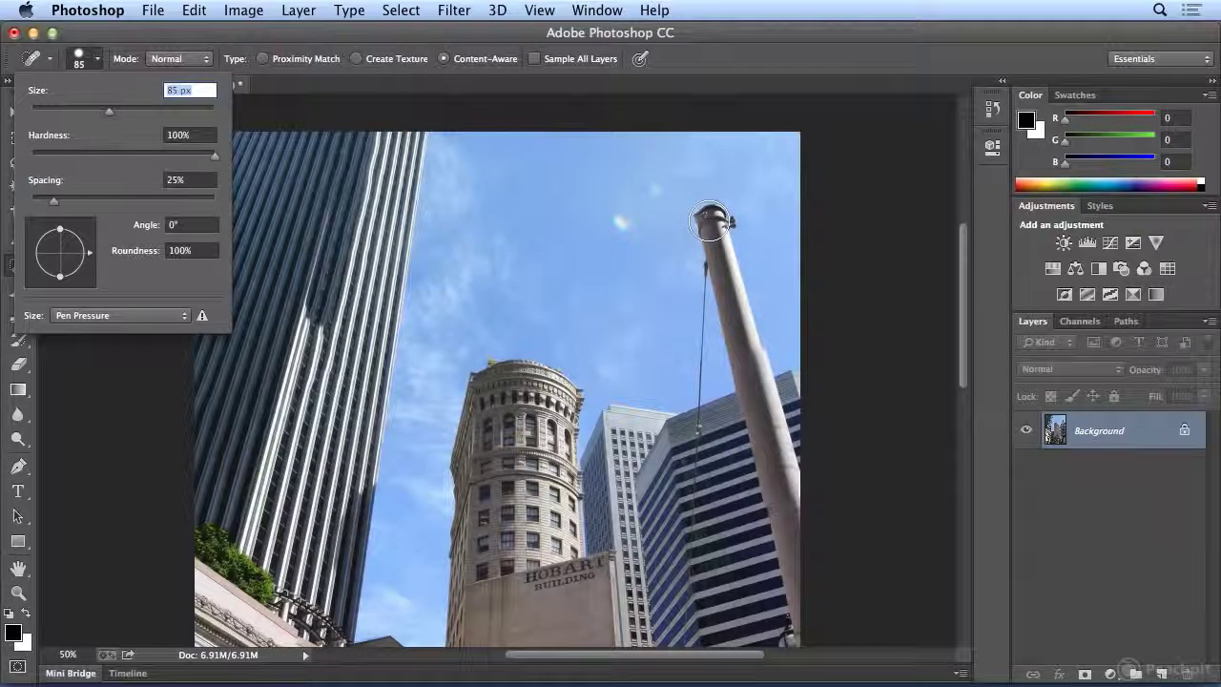
left_click_drag(108, 111, 121, 111)
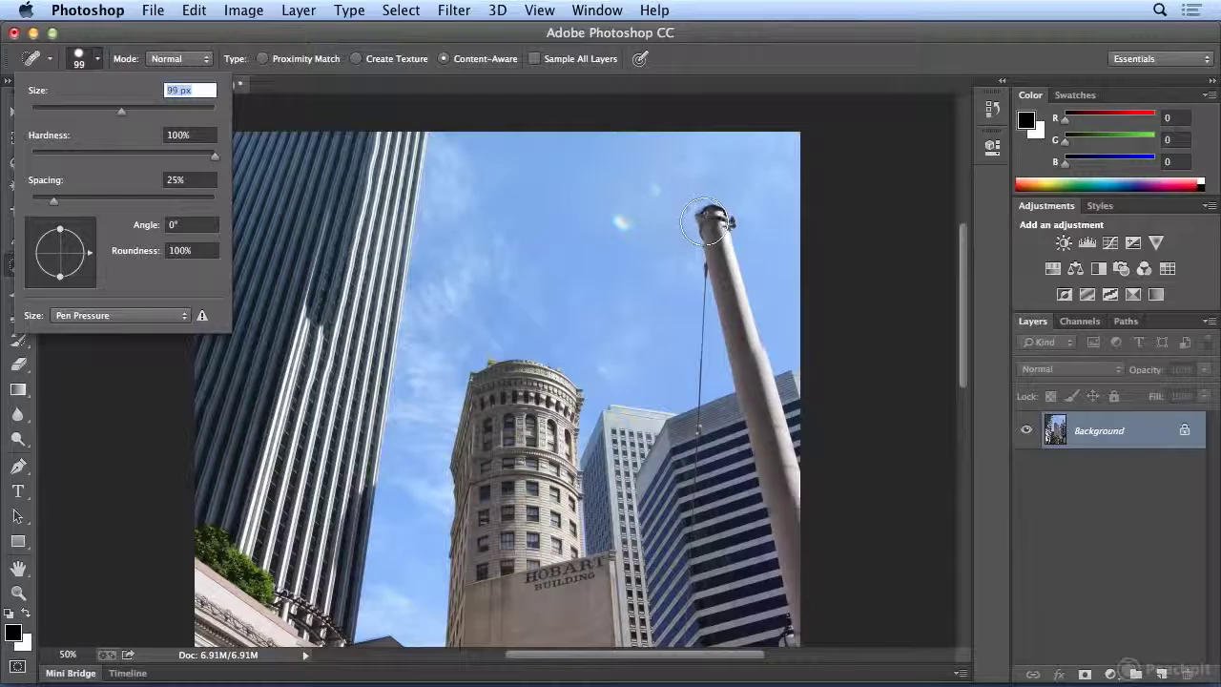
mouse_move(714, 220)
left_mouse_down()
mouse_move(762, 446)
mouse_move(788, 508)
mouse_move(856, 589)
left_mouse_up()
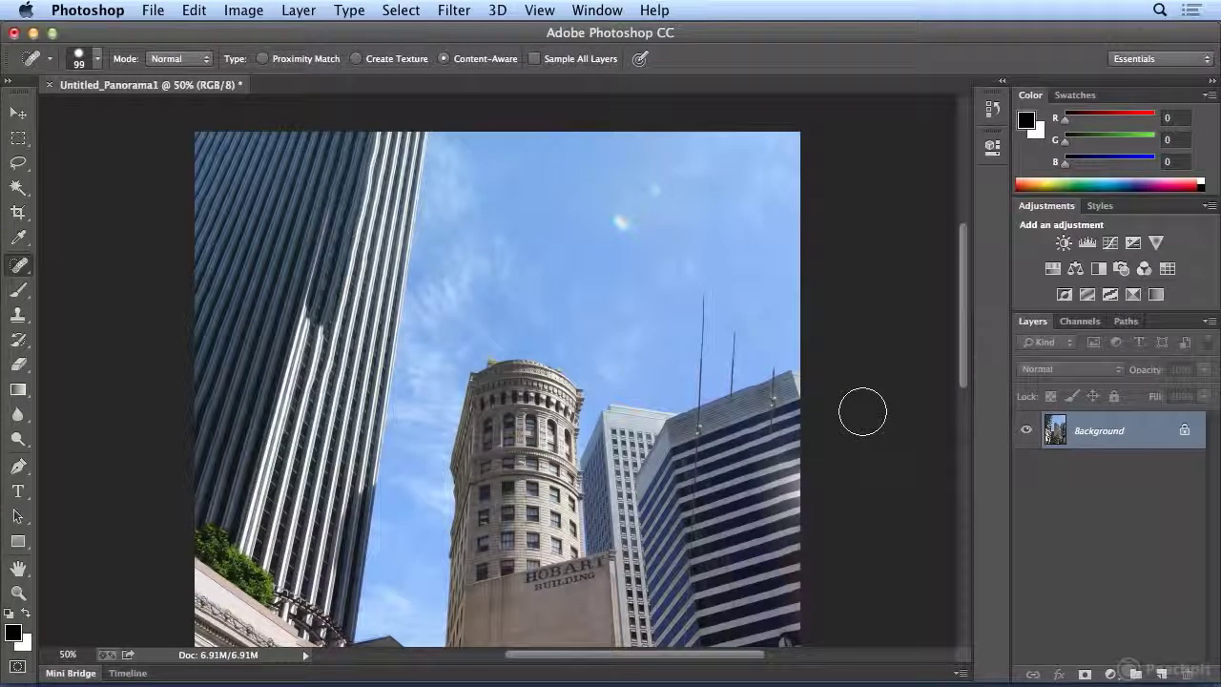
Step: Set the Spot Healing Brush to 30 px and heal away the three antenna lines
mouse_move(966, 322)
left_mouse_down()
mouse_move(959, 376)
mouse_move(956, 340)
left_mouse_up()
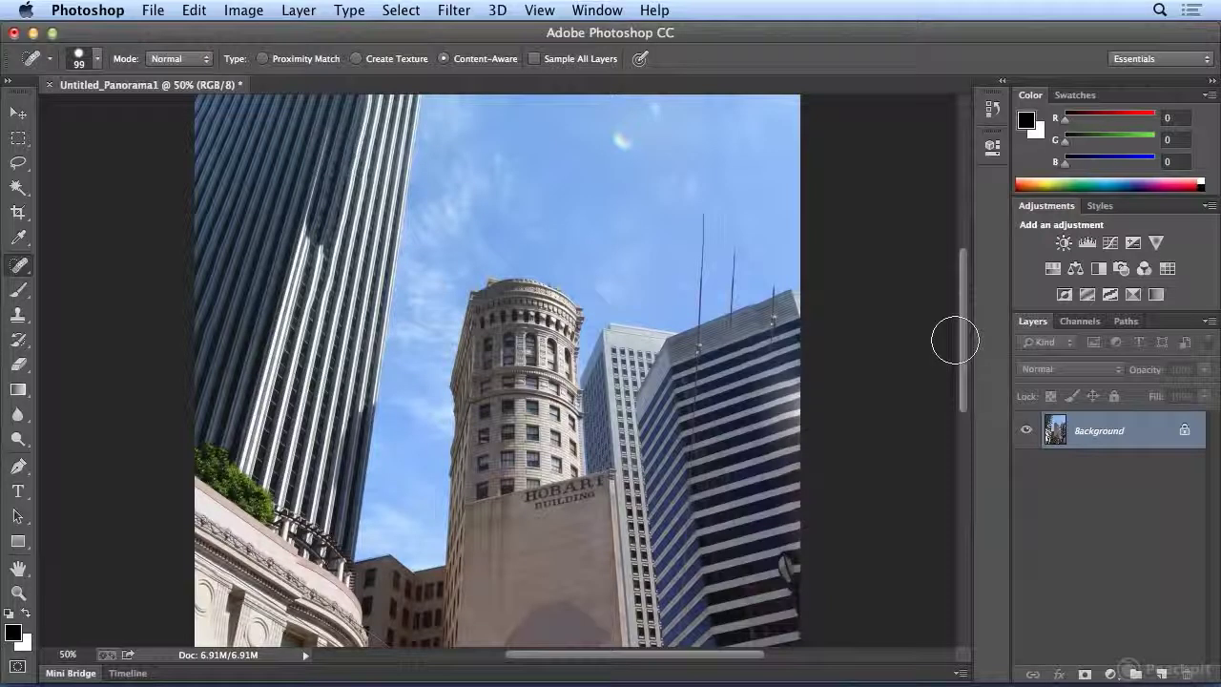
left_click(98, 60)
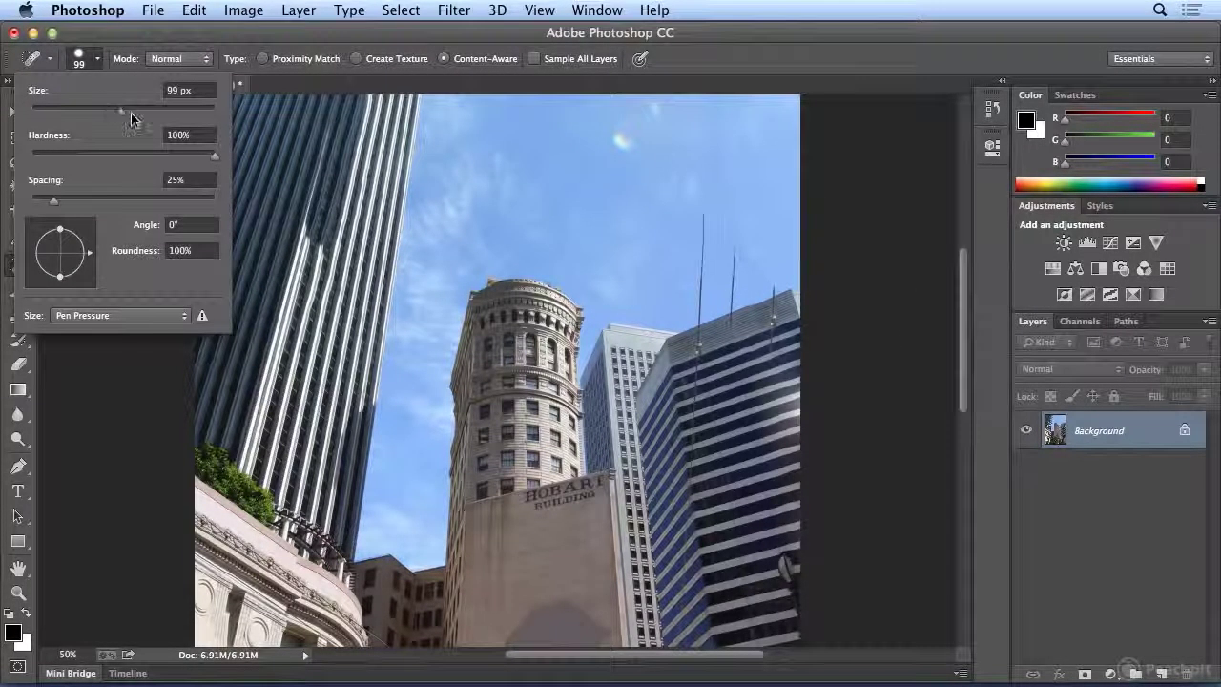
left_click_drag(121, 111, 58, 115)
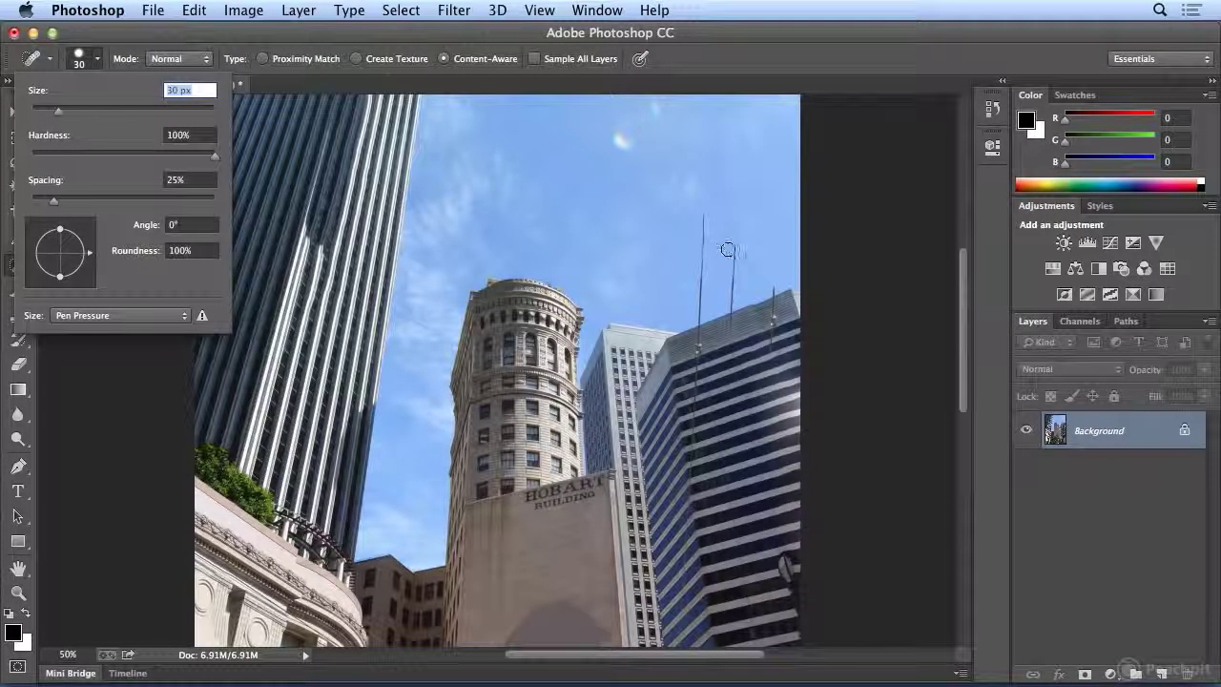
left_click_drag(733, 244, 734, 327)
left_click_drag(775, 289, 769, 358)
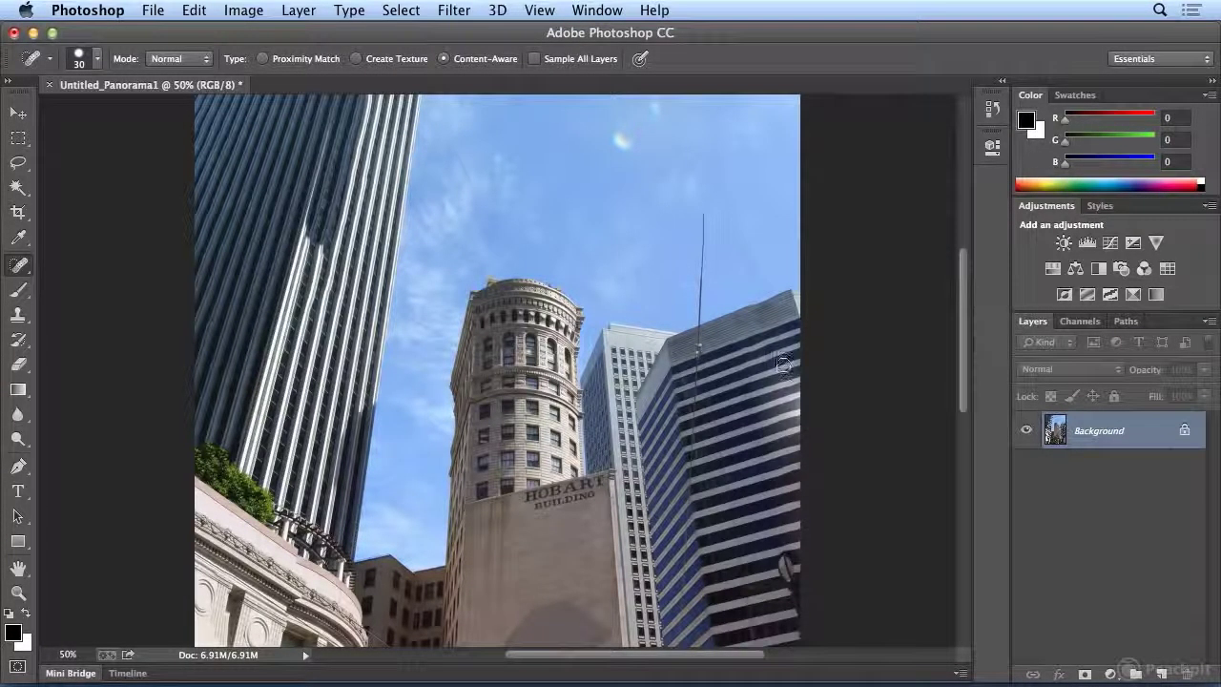
left_click_drag(706, 213, 693, 477)
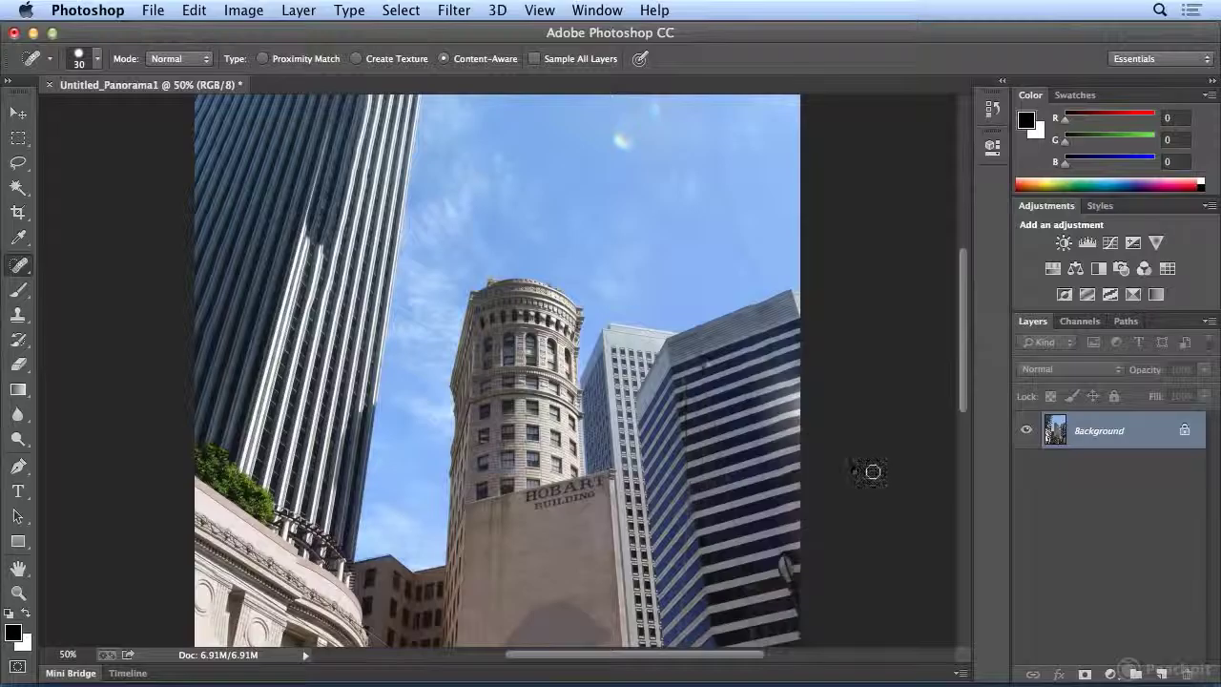
Step: Heal marks on the striped blue building's right edge, undoing two failed strokes
left_click_drag(961, 354, 962, 401)
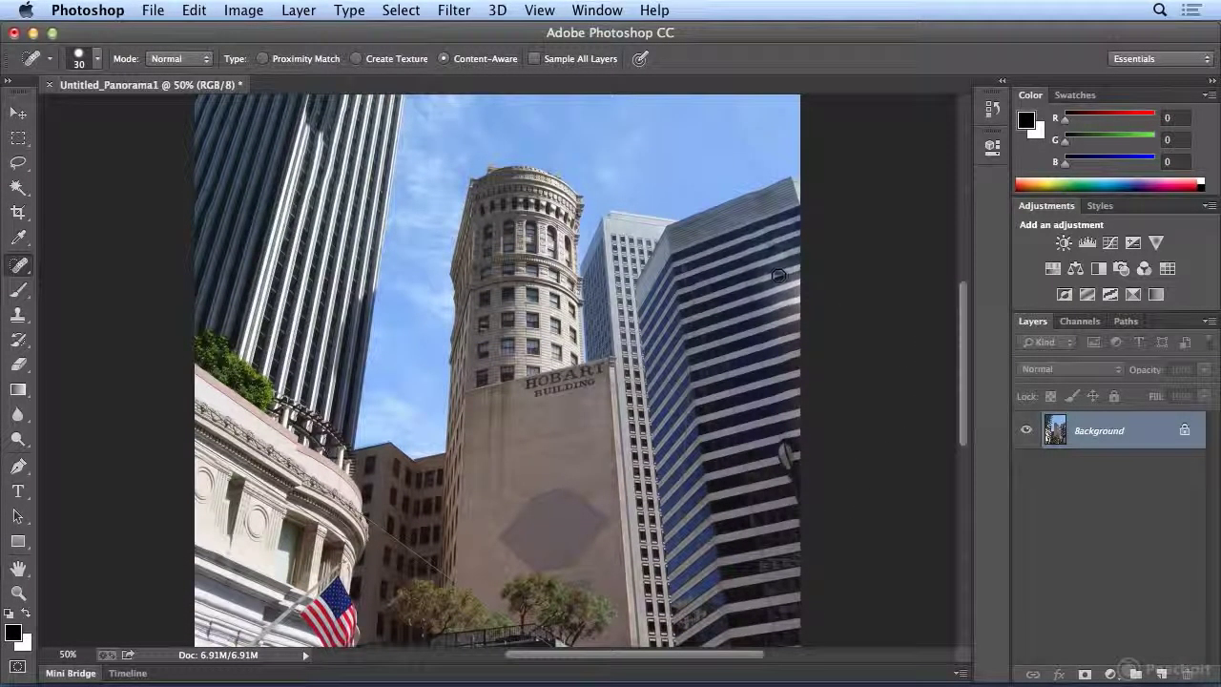
left_click_drag(758, 259, 813, 248)
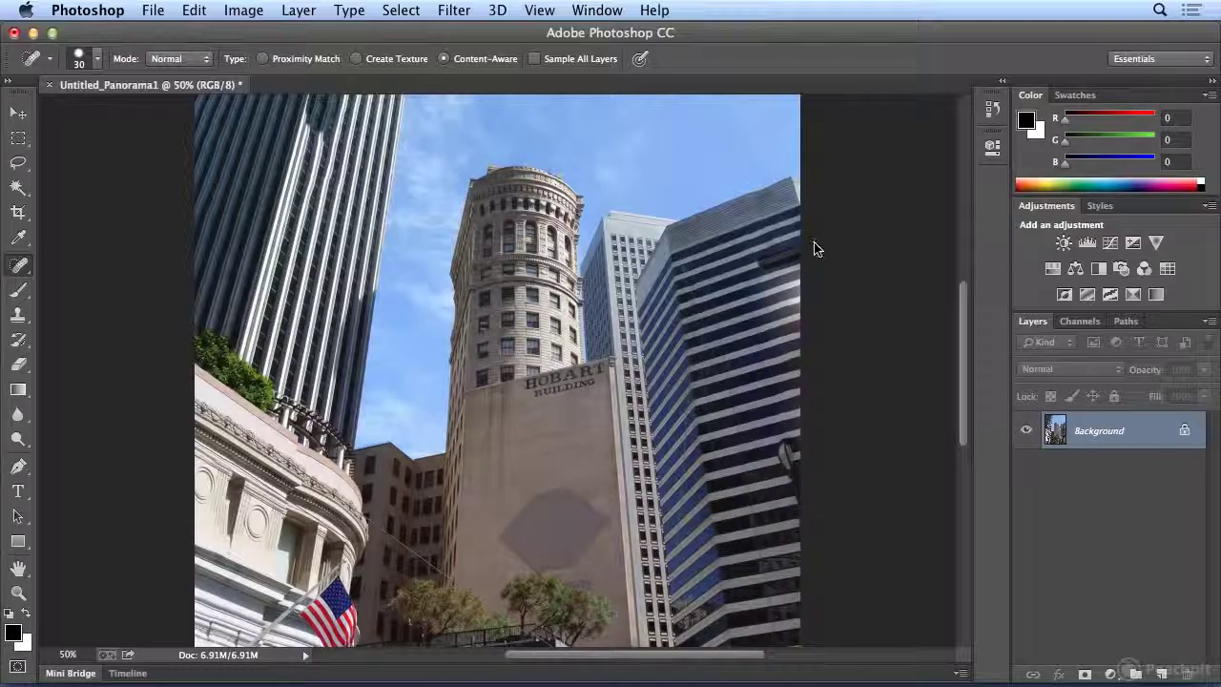
left_click_drag(766, 284, 823, 273)
left_click_drag(768, 307, 813, 302)
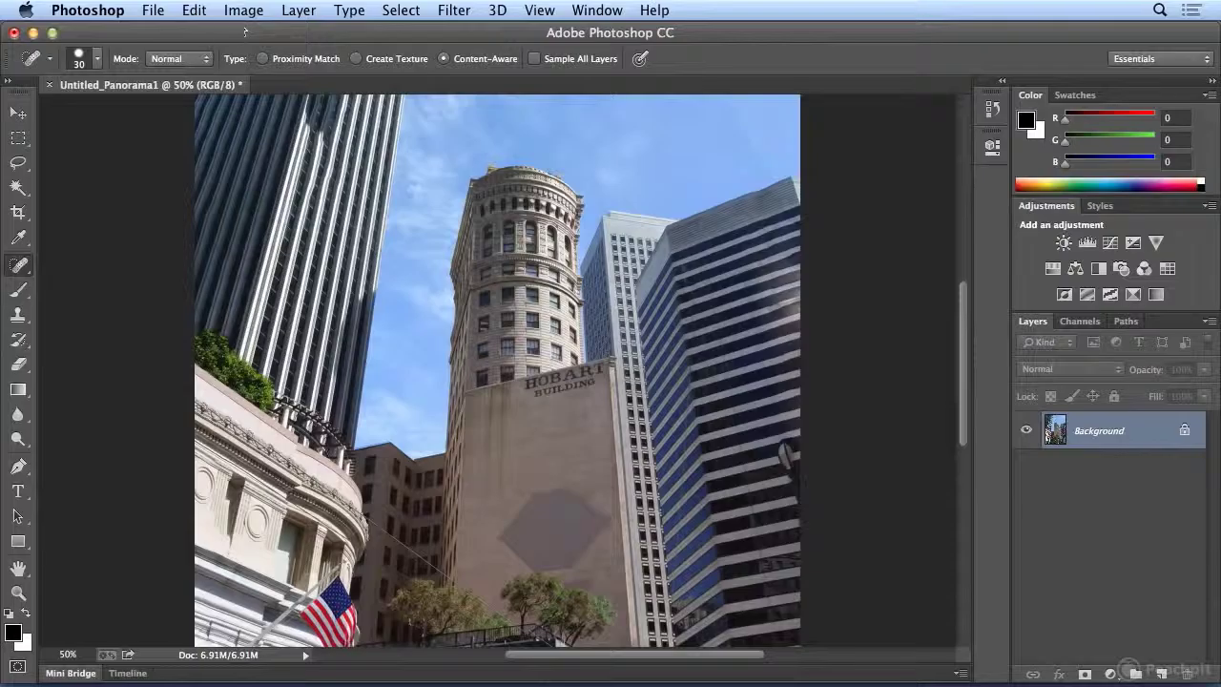
left_click(193, 9)
left_click(247, 36)
mouse_move(801, 298)
left_mouse_down()
mouse_move(760, 305)
mouse_move(791, 322)
mouse_move(809, 315)
mouse_move(758, 342)
left_mouse_up()
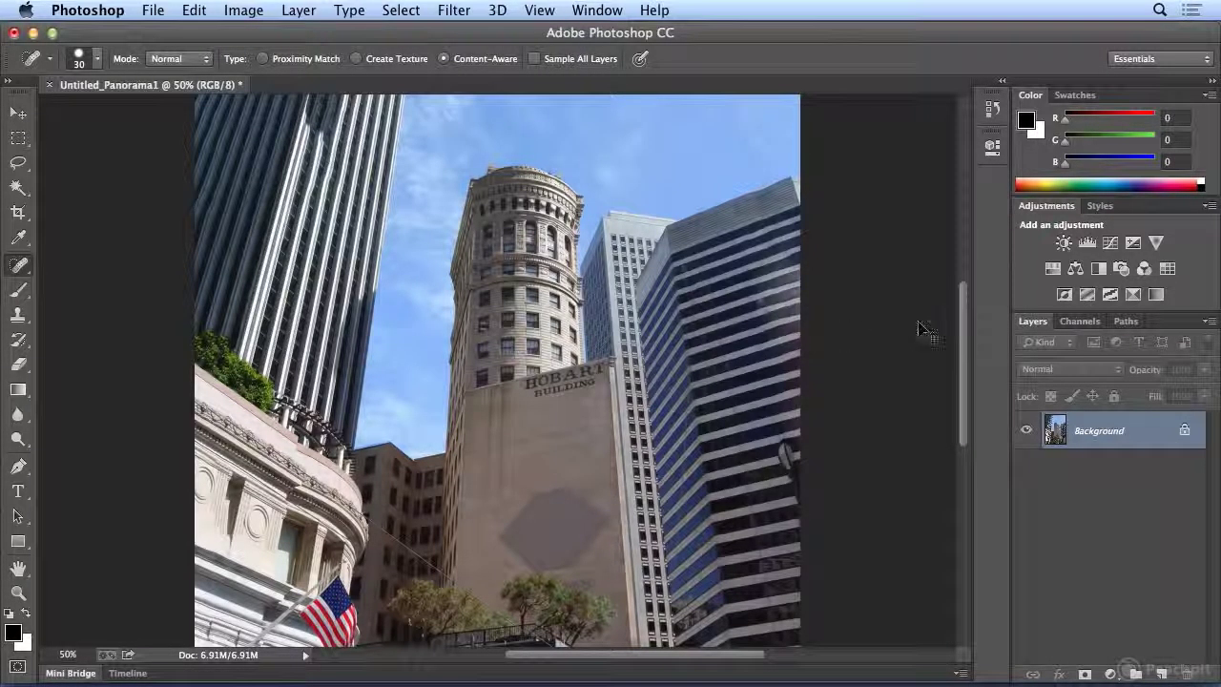
Step: Fit the whole retouched panorama on screen, then switch to Adobe Bridge to view the source shots
key("super+0")
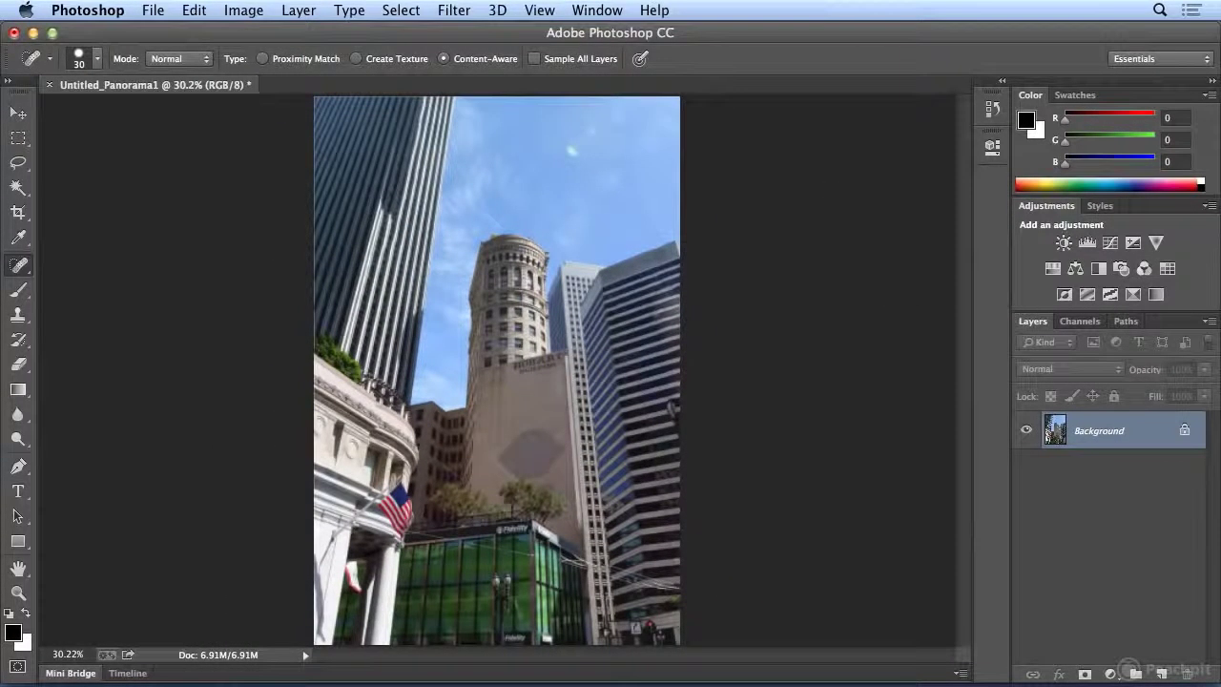
left_click(540, 9)
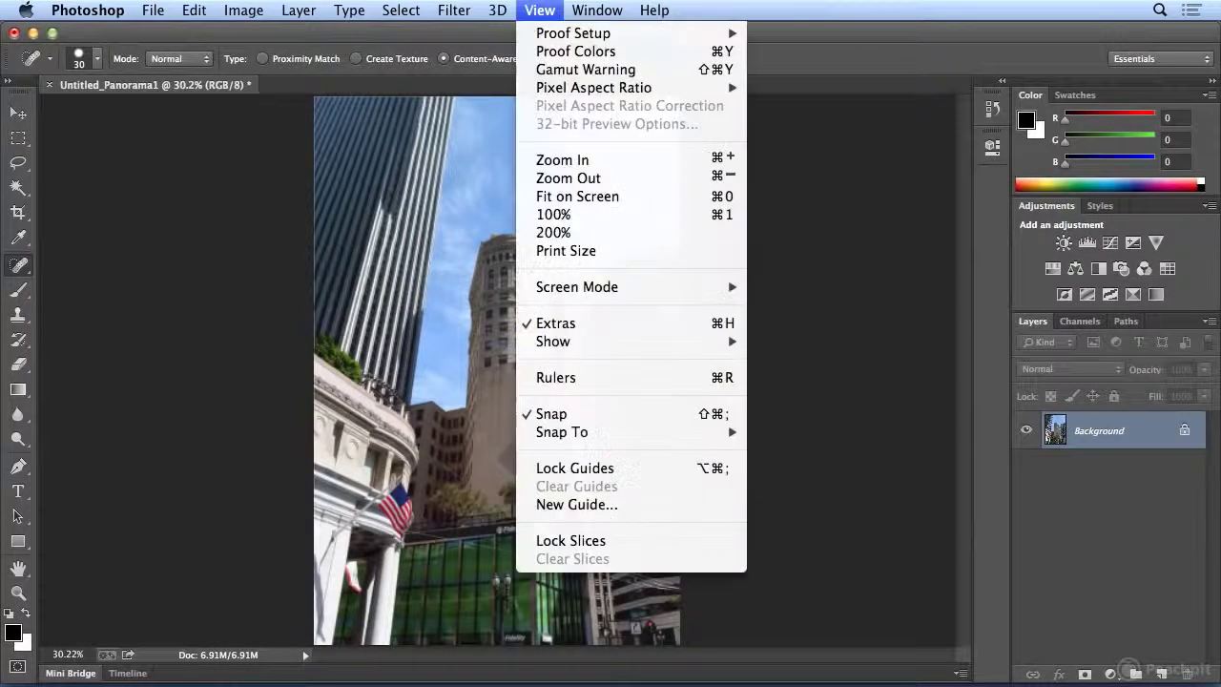
left_click(572, 196)
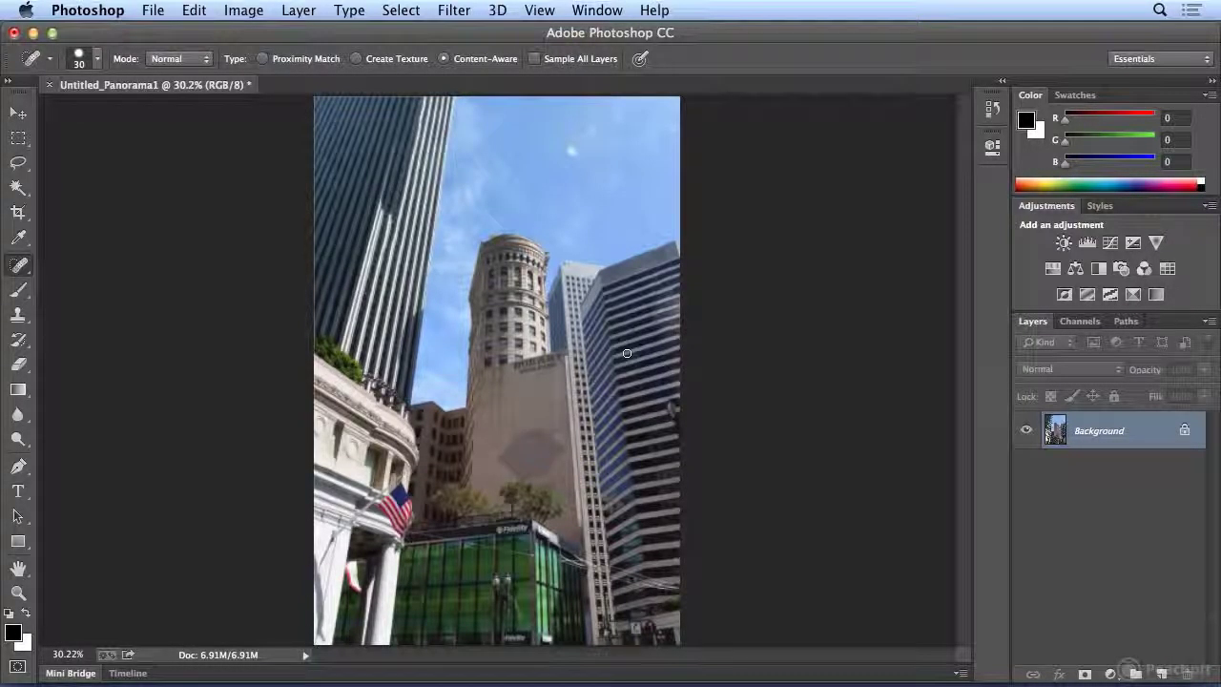
key("super+Tab")
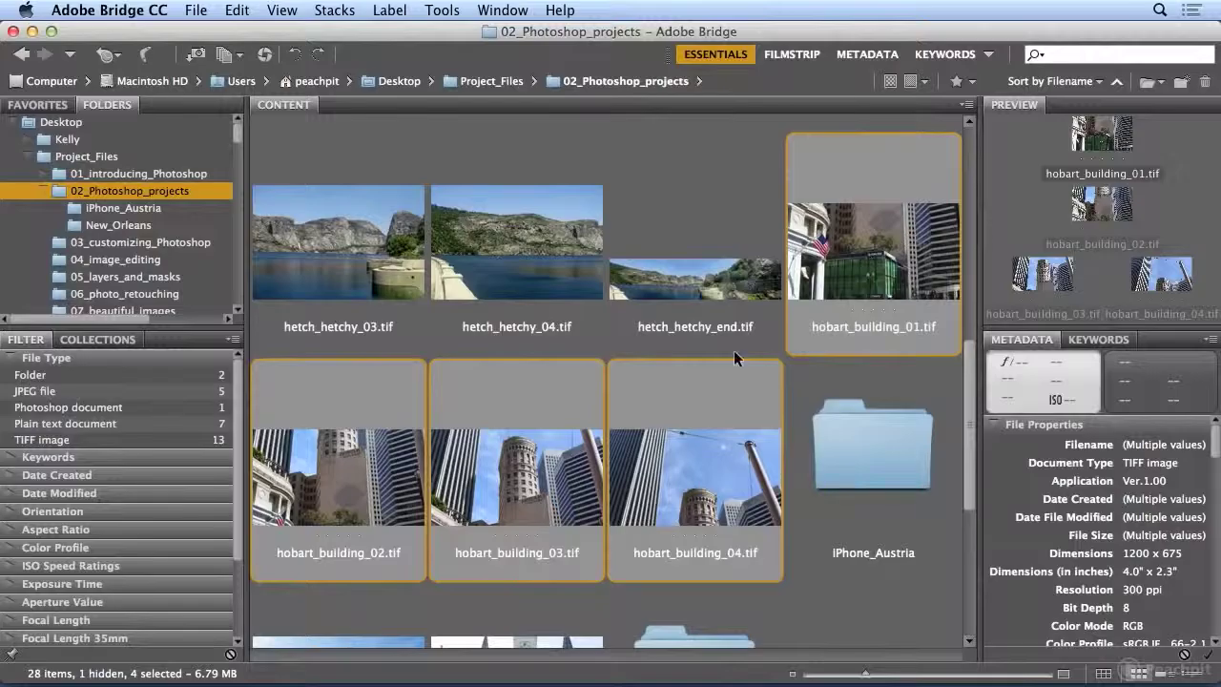
key("super+Tab")
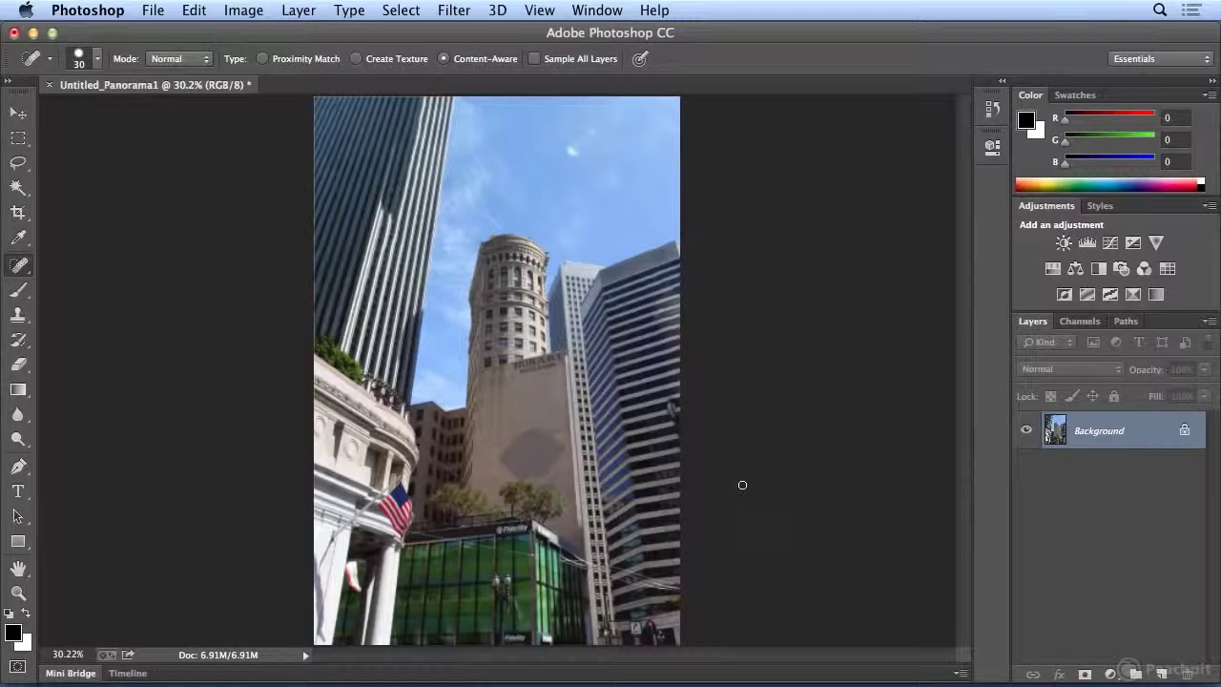